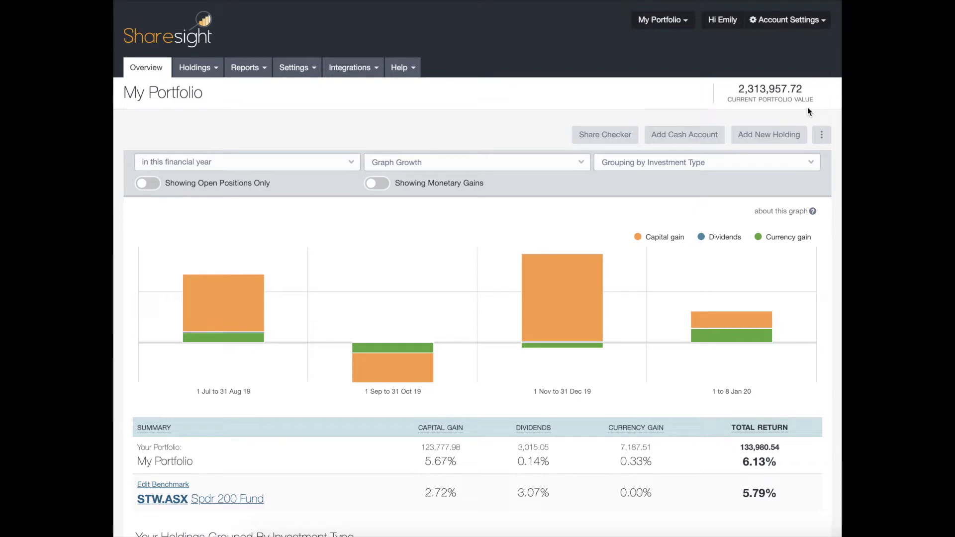
- Leave the reporting period on this financial year and bring up the graph type list
click(228, 165)
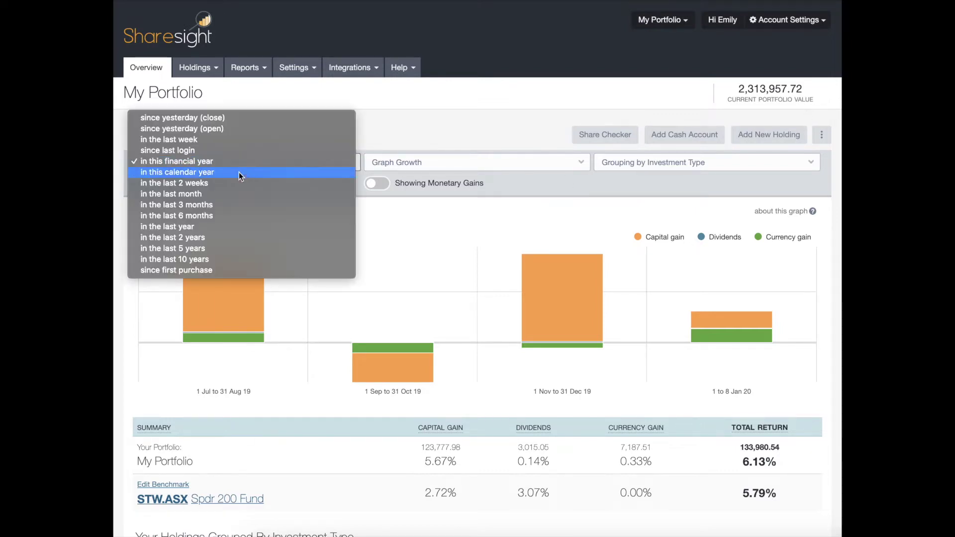
click(446, 124)
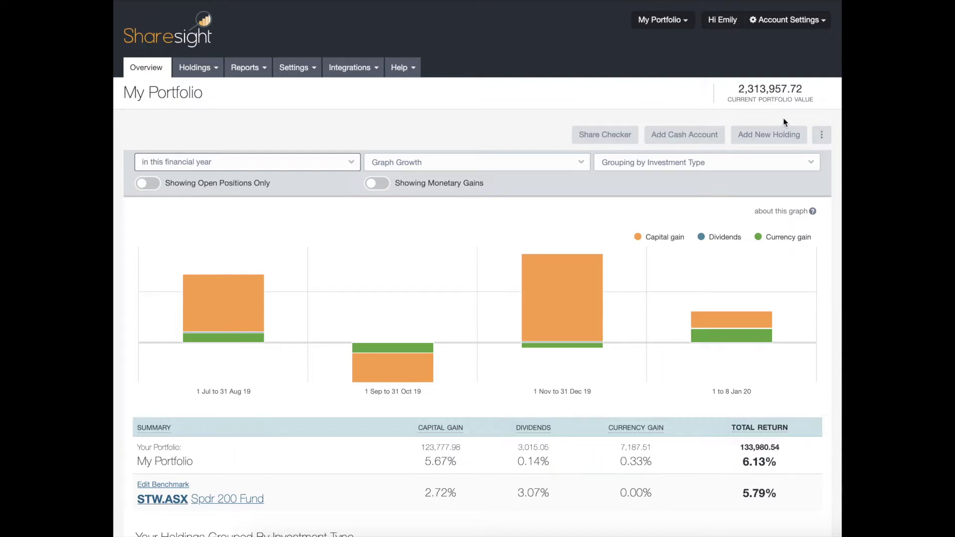
click(569, 170)
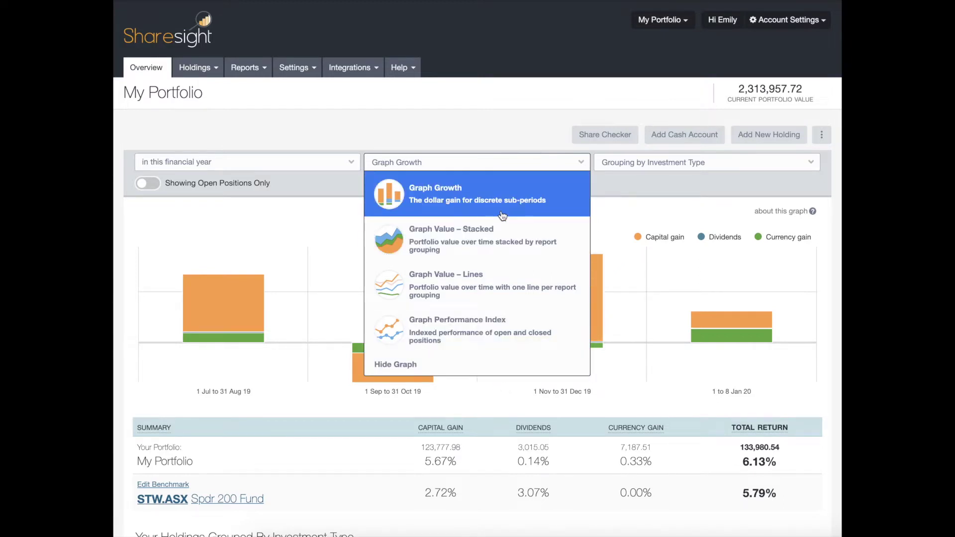
- Keep Graph Growth and read each bar's breakdown, ending at 1–8 Jan 20's $30,711.23 total
click(529, 213)
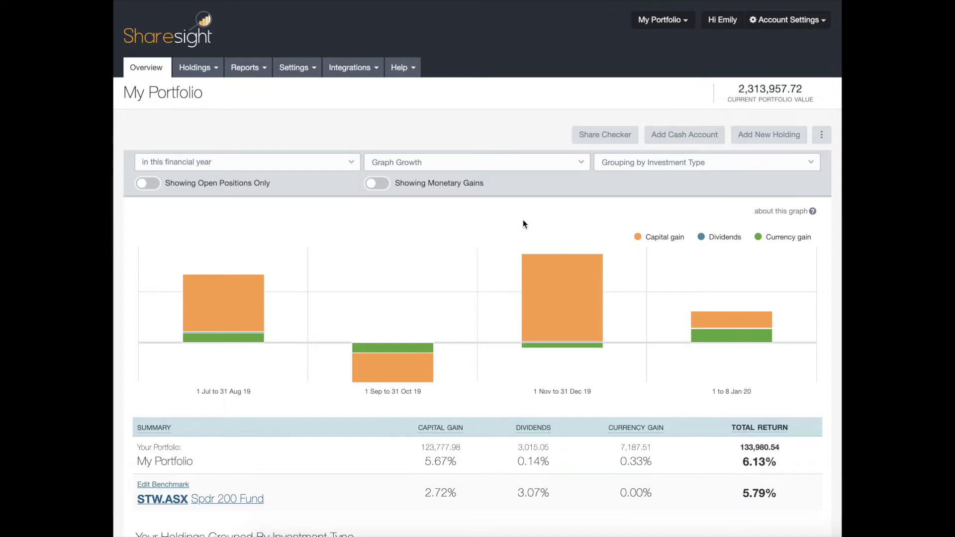
mouse_move(222, 311)
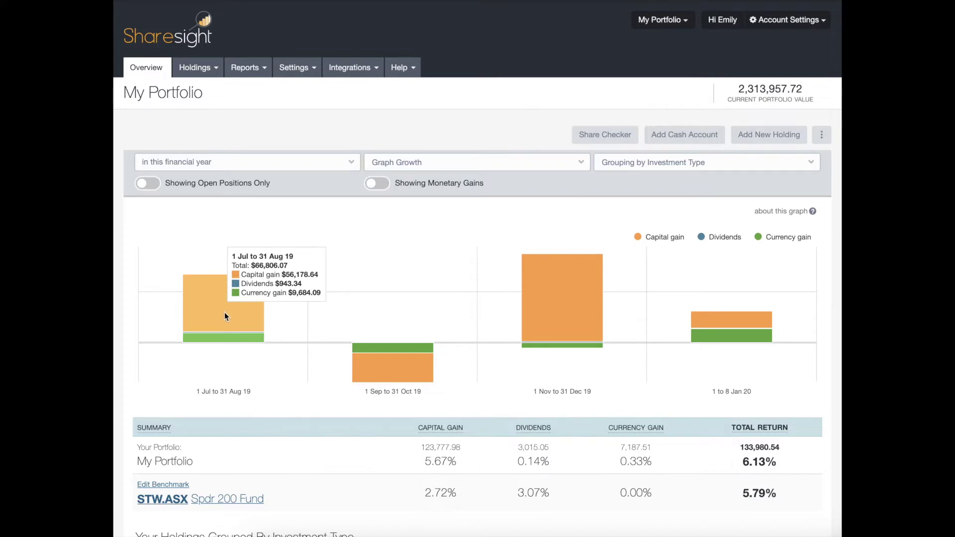
mouse_move(535, 327)
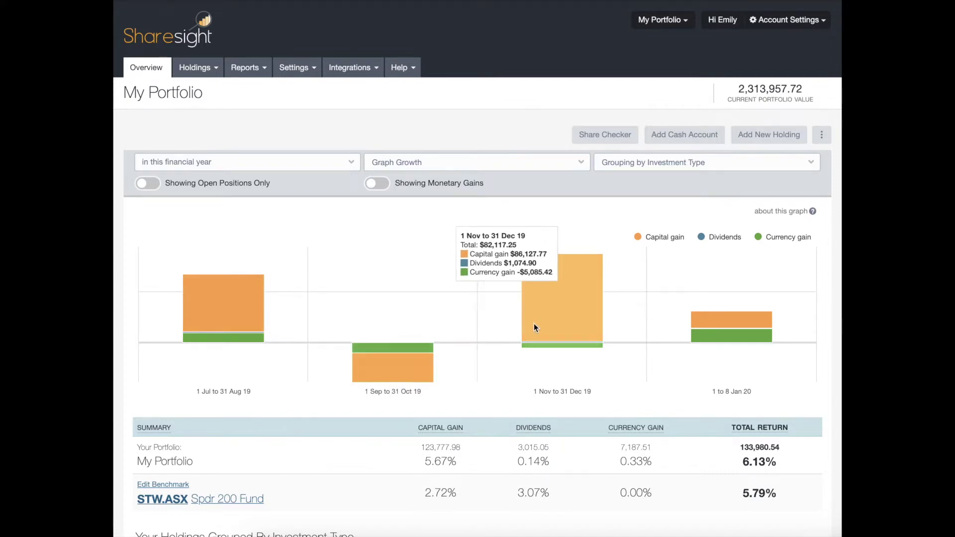
mouse_move(704, 339)
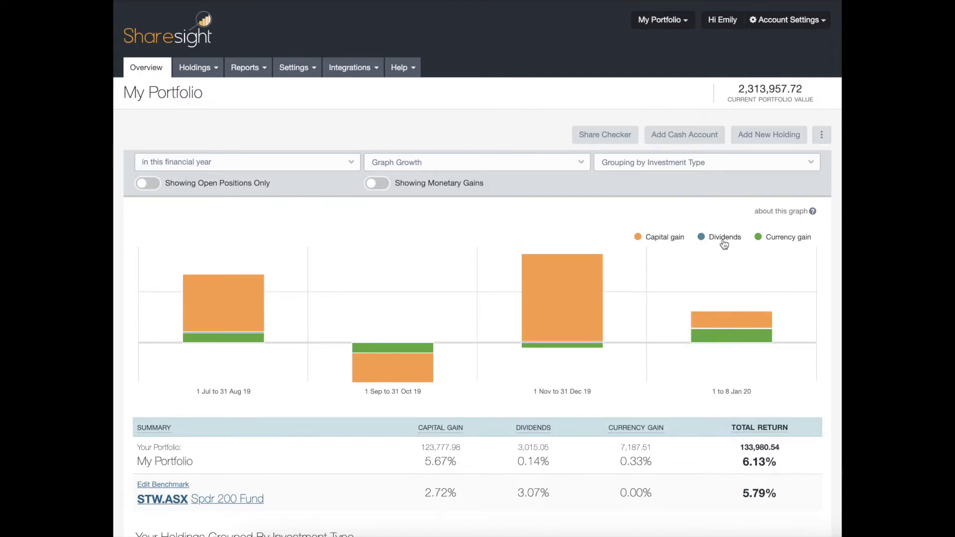
mouse_move(731, 248)
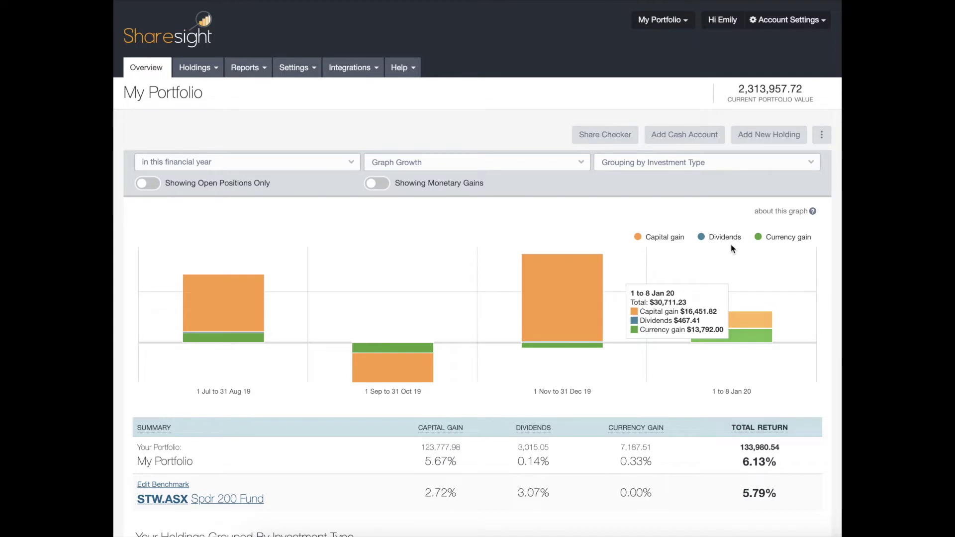
- Hide the Dividends and Currency gain series, restore both, then bring up the graph types
click(734, 243)
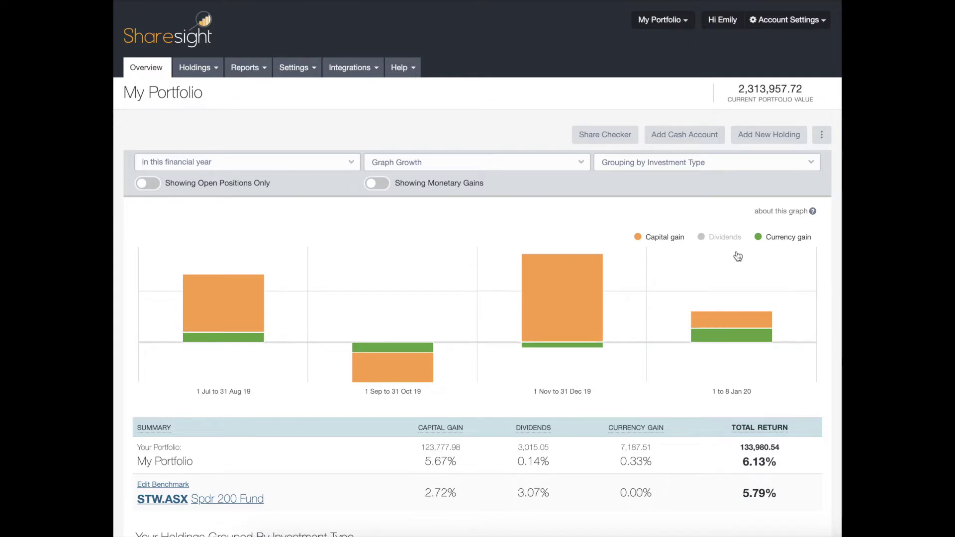
click(785, 244)
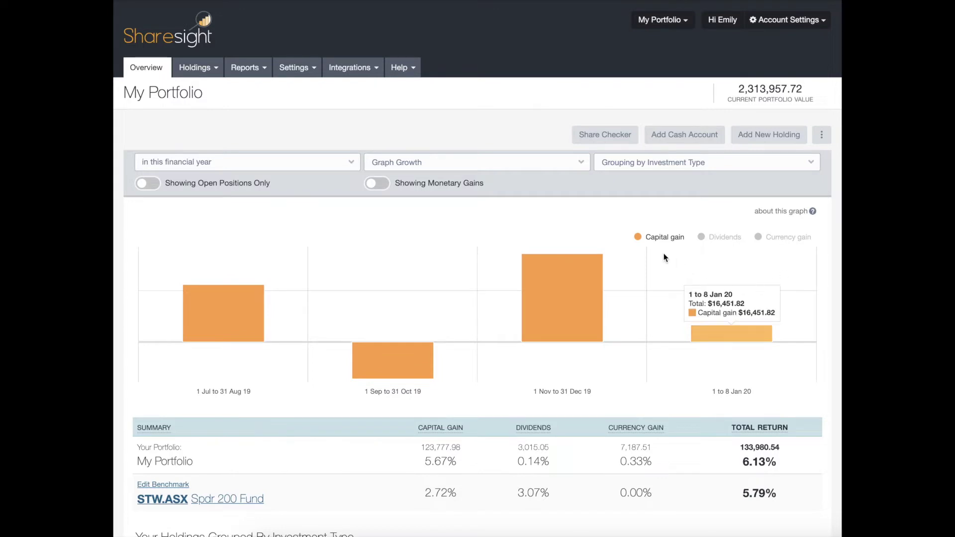
mouse_move(707, 273)
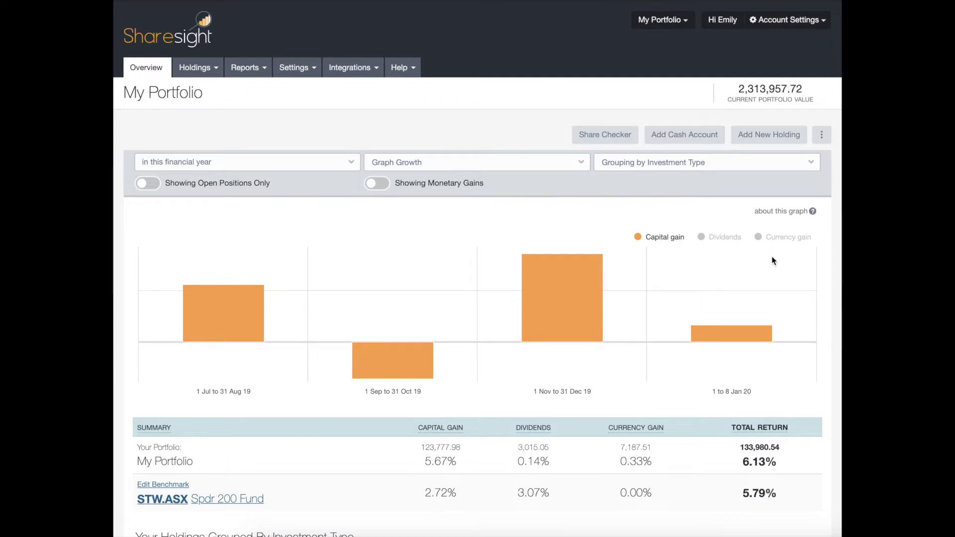
click(796, 244)
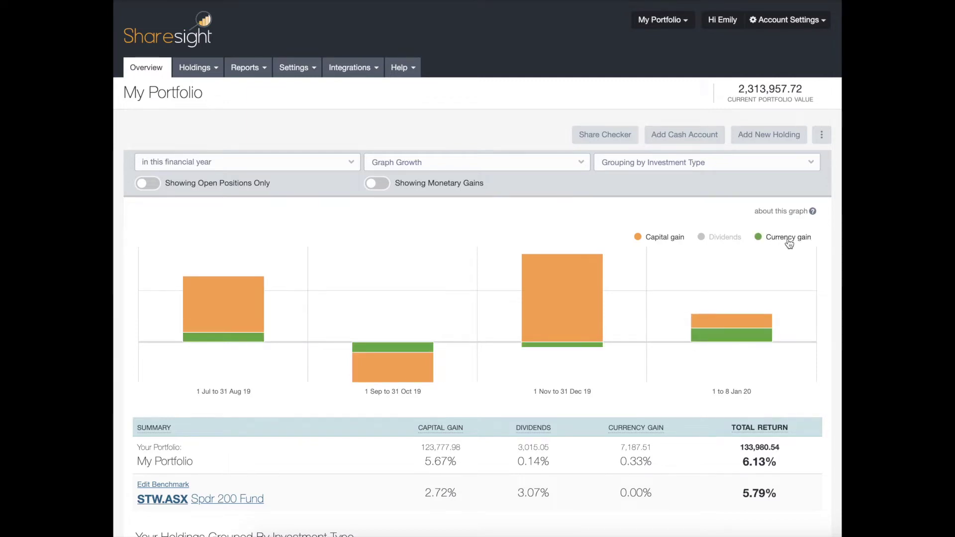
click(723, 243)
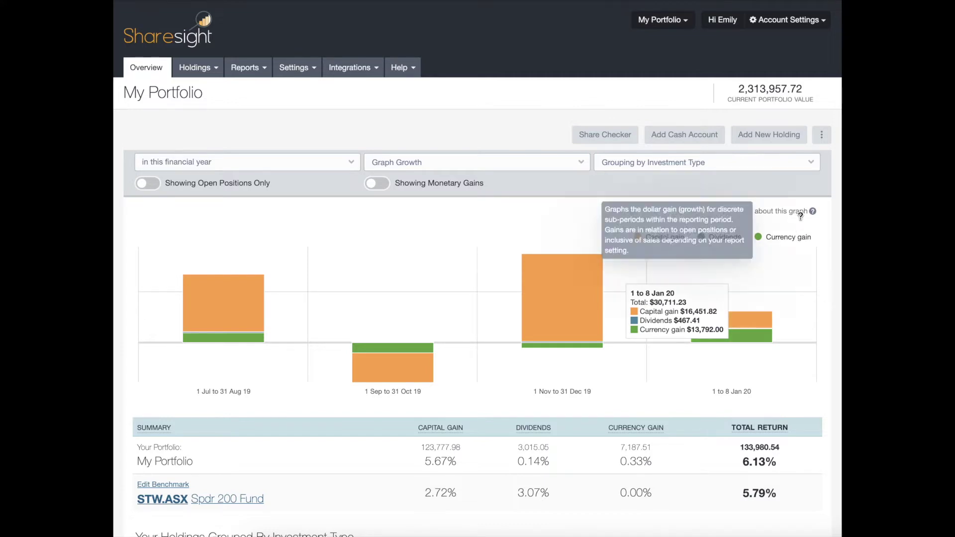
mouse_move(807, 214)
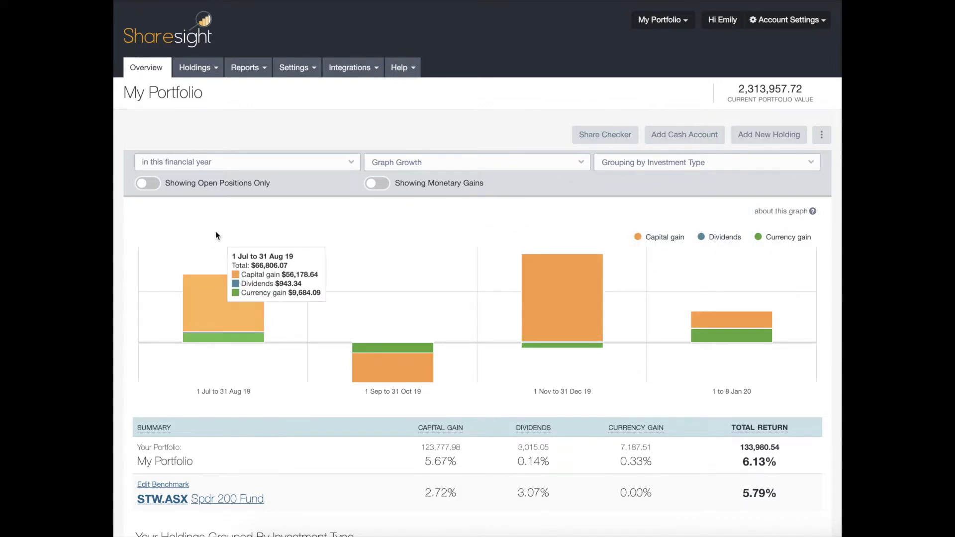
click(445, 167)
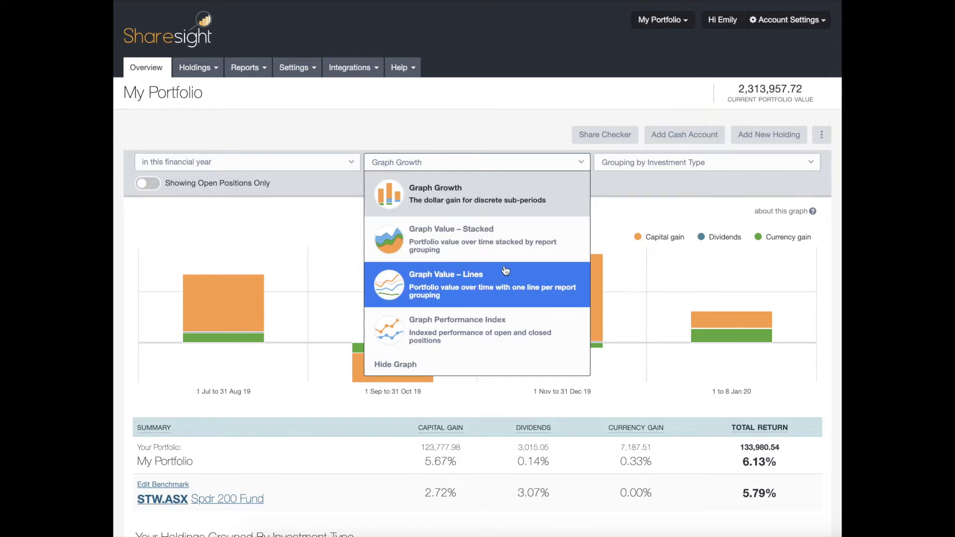
- Switch the chart to Graph Value – Stacked and bring up the Grouping by Investment Type choices
click(532, 251)
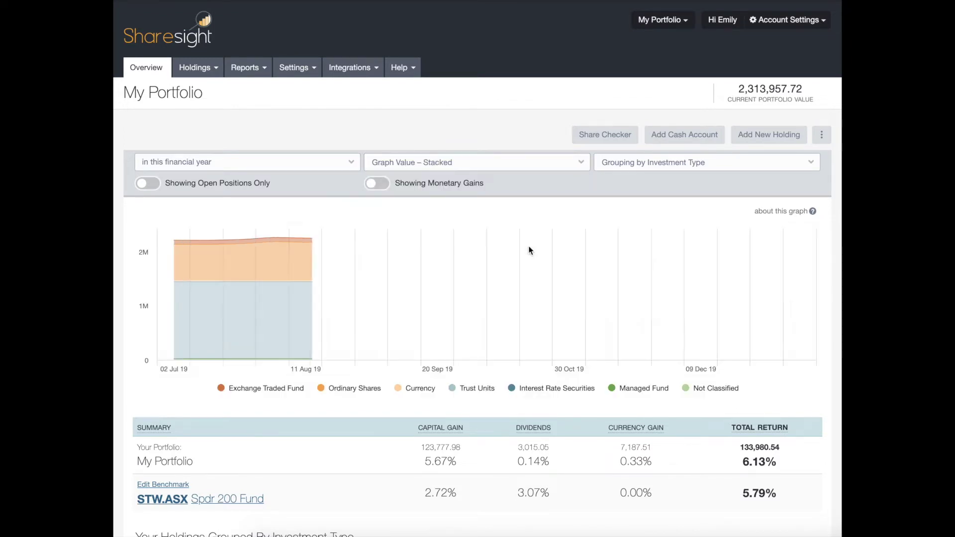
mouse_move(528, 250)
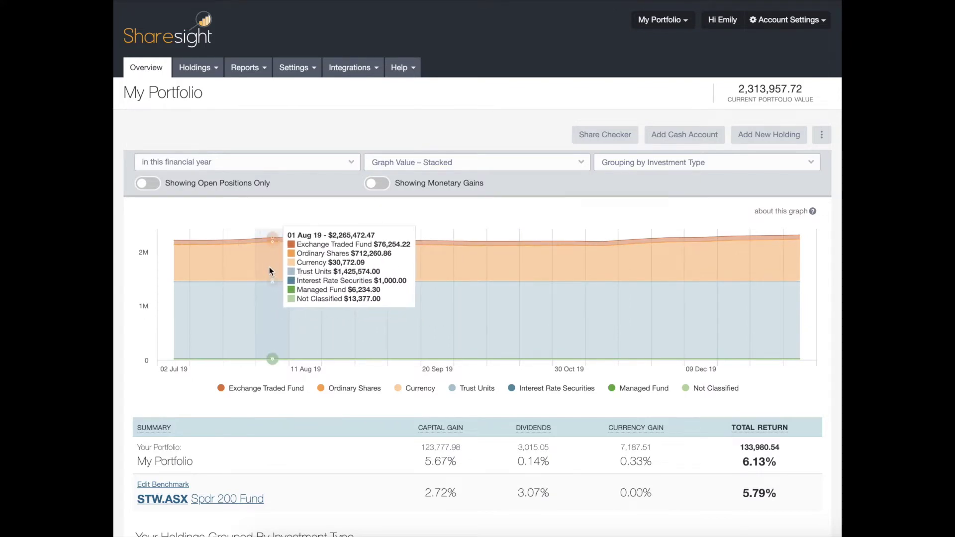
click(678, 165)
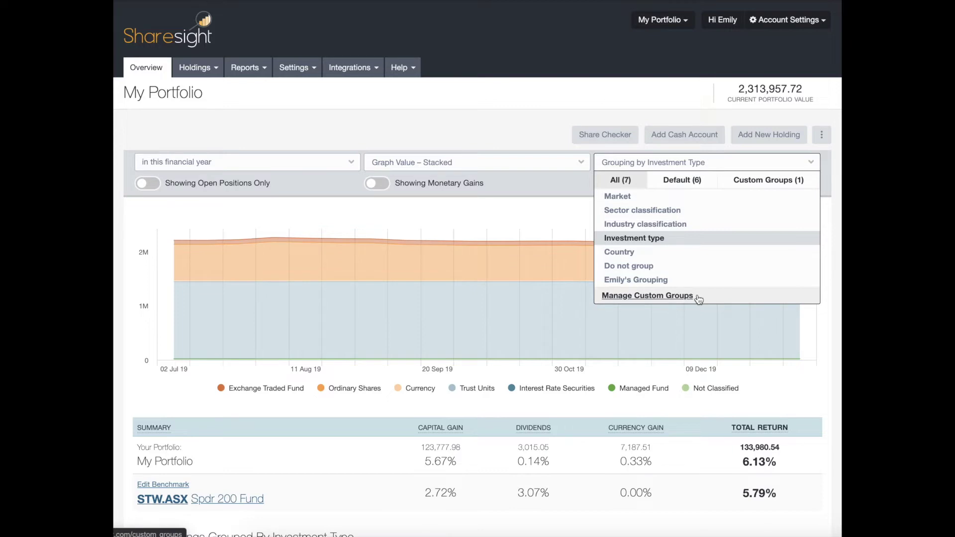
- Keep Investment type grouping and toggle the Exchange Traded Fund and Currency series off and on
click(674, 241)
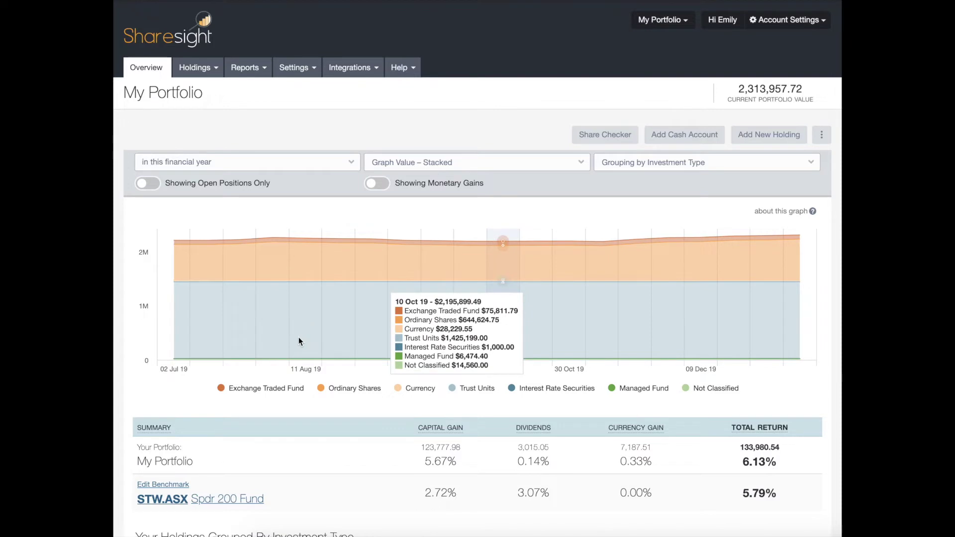
click(274, 391)
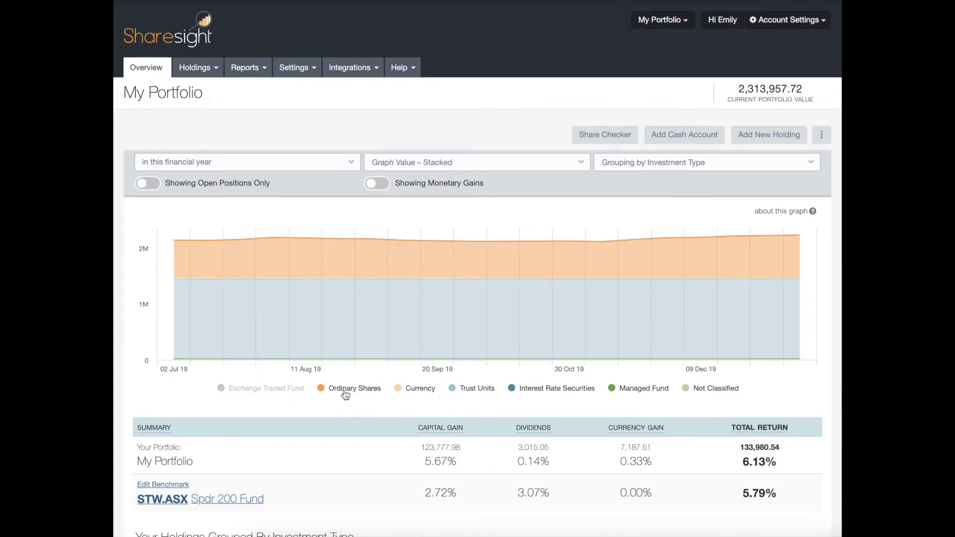
click(422, 392)
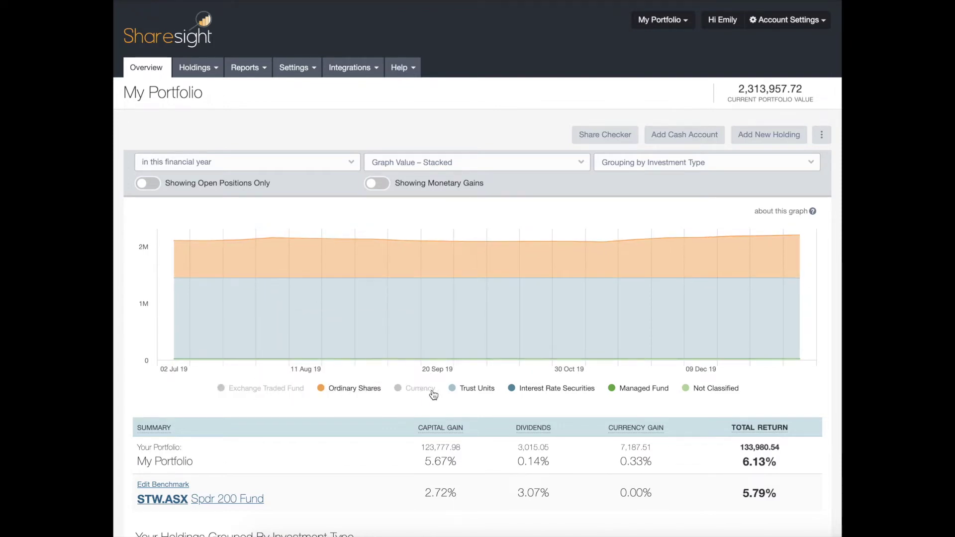
click(422, 392)
click(287, 392)
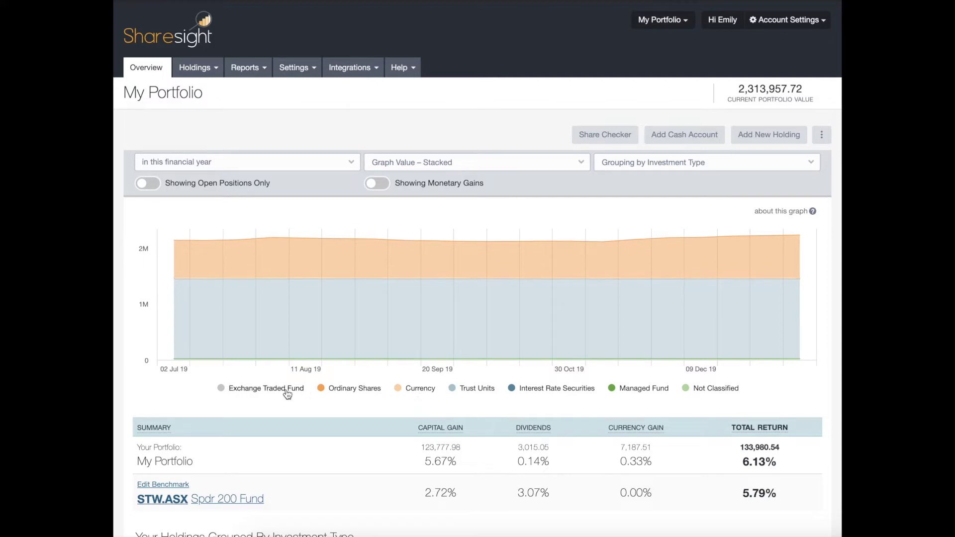
click(287, 393)
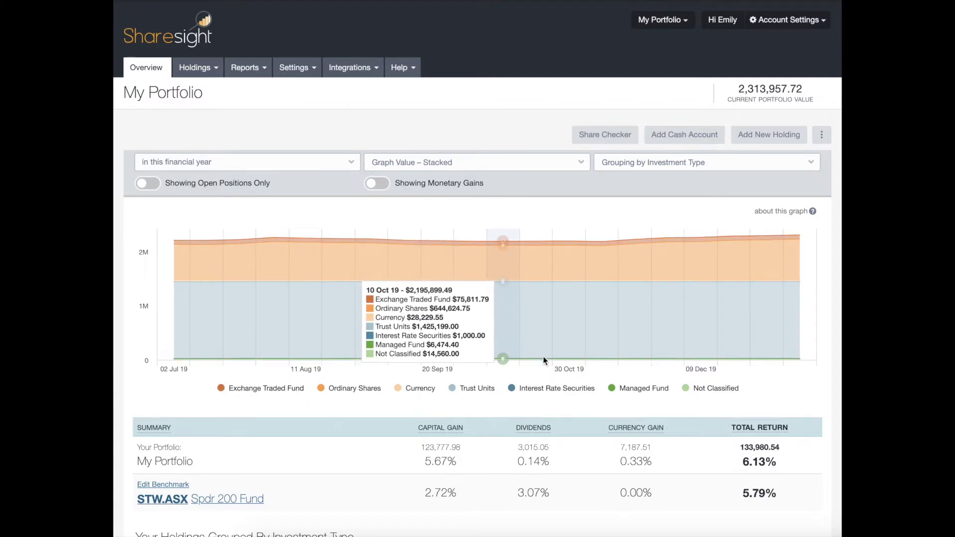
click(580, 165)
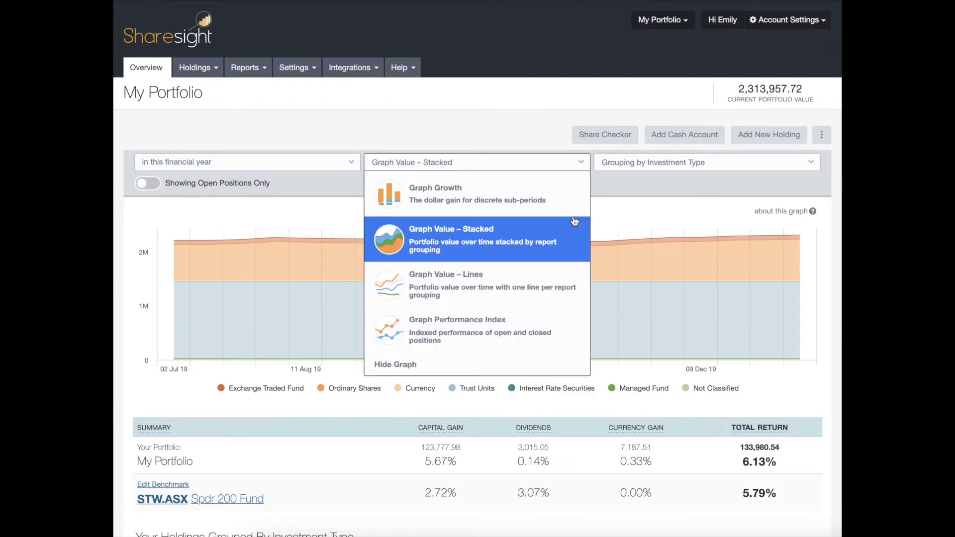
- Switch the chart to Graph Value – Lines and reopen the graph type list
click(515, 281)
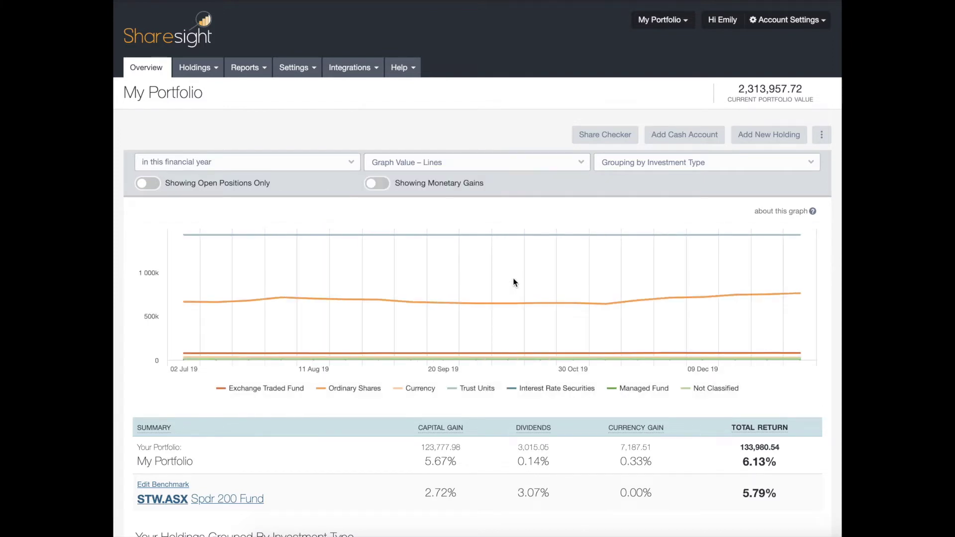
click(577, 162)
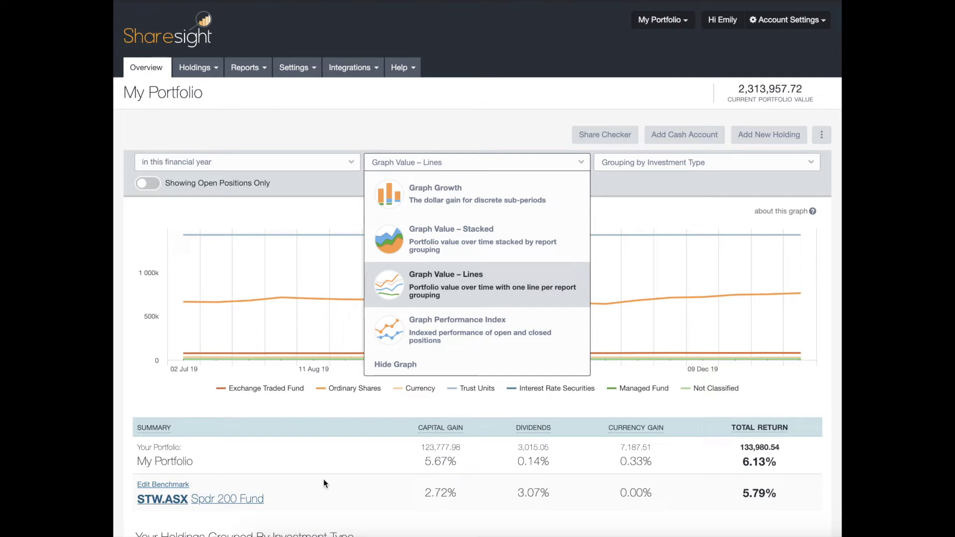
- Switch to Graph Performance Index for this financial year, compared with My Portfolio and Spdr 200 Fund
click(533, 336)
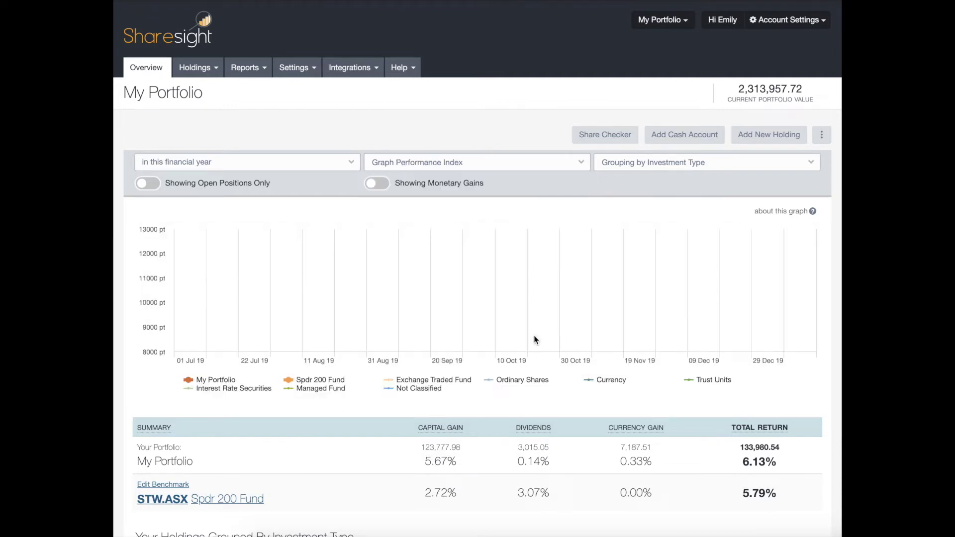
mouse_move(530, 342)
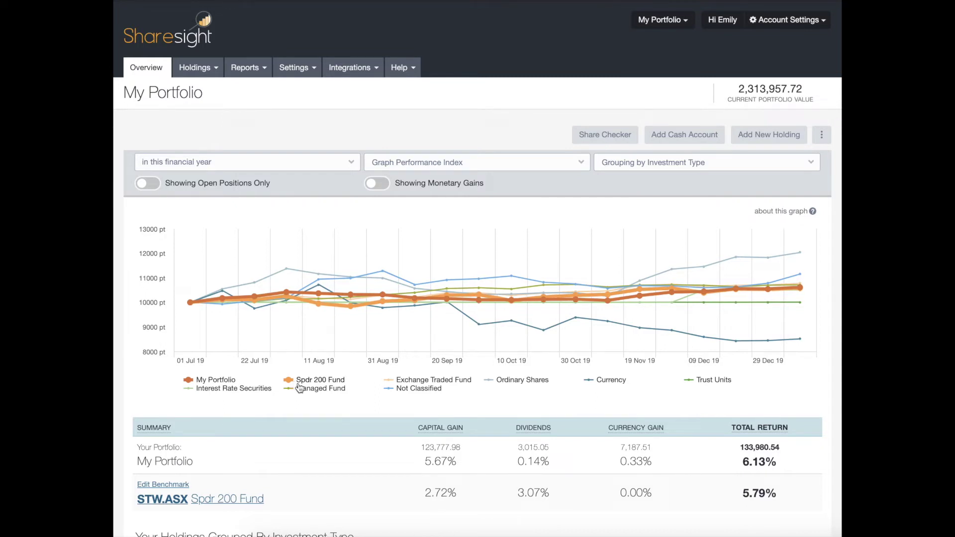
- Hide every performance line, including My Portfolio and Spdr 200 Fund, leaving the graph empty
click(432, 382)
click(517, 381)
click(674, 386)
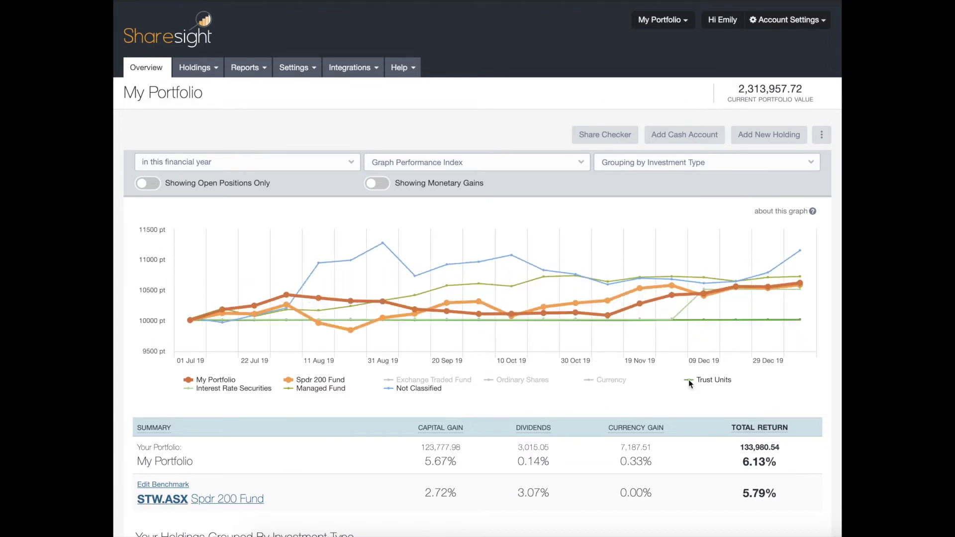
click(691, 381)
click(425, 387)
click(320, 387)
click(263, 394)
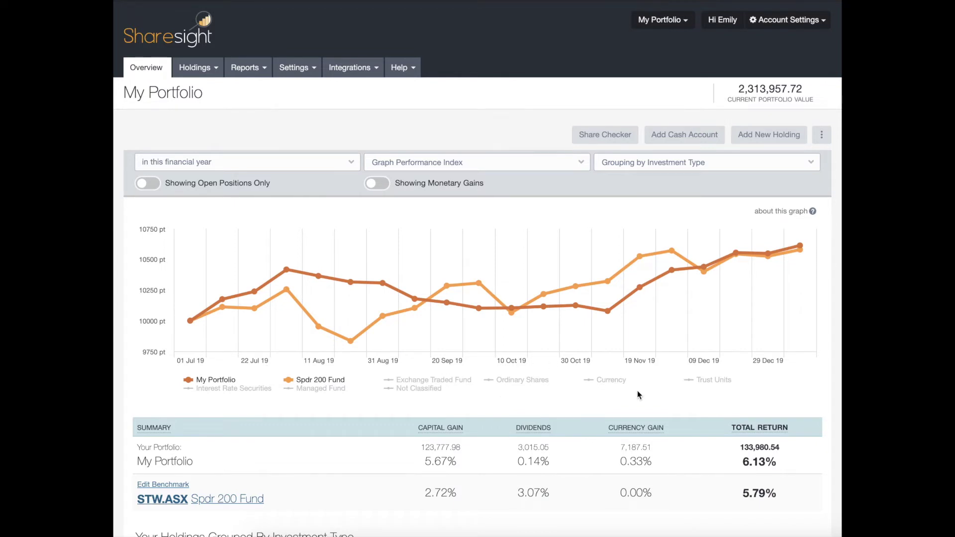
click(204, 380)
click(290, 381)
- Restore the seven investment-type lines, from Interest Rate Securities to Trust Units
click(232, 389)
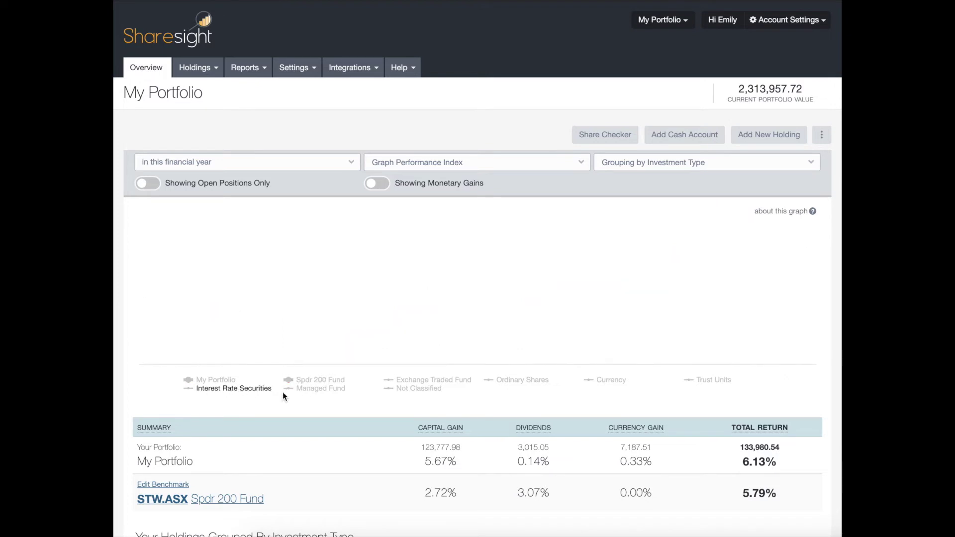
click(318, 389)
click(430, 388)
click(433, 380)
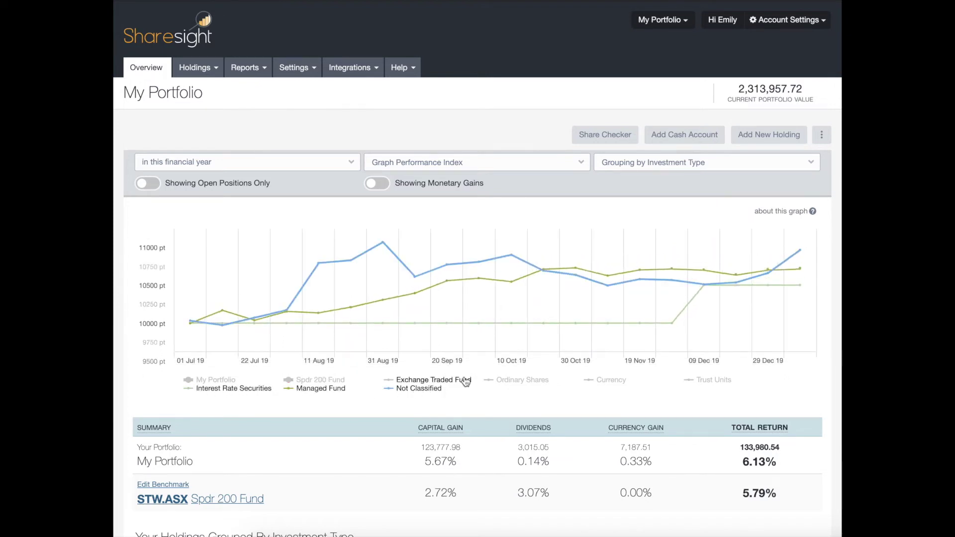
click(522, 380)
click(608, 383)
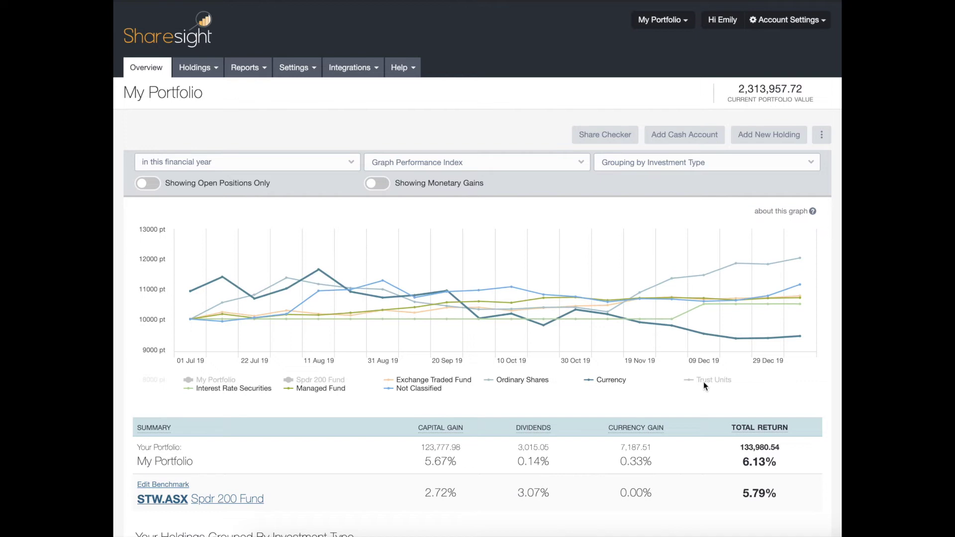
click(688, 384)
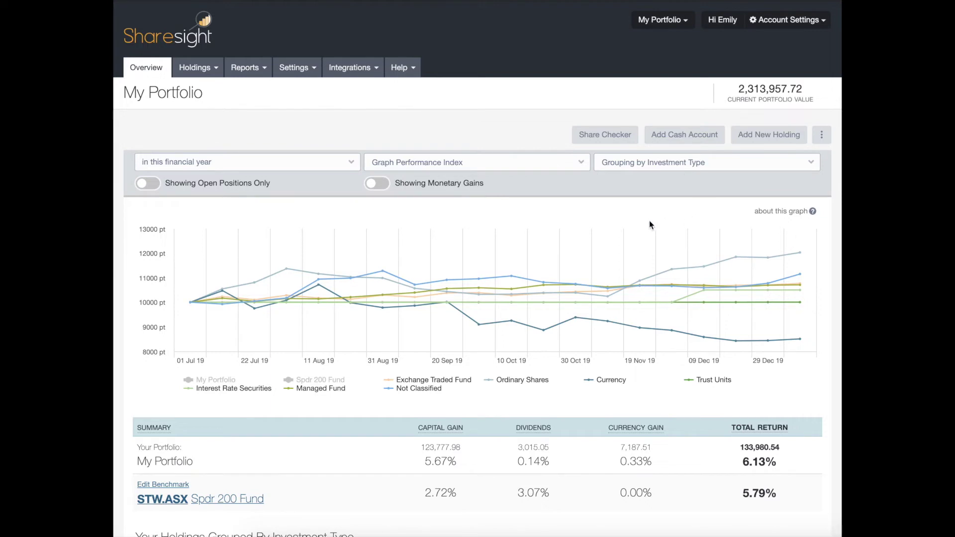
click(655, 165)
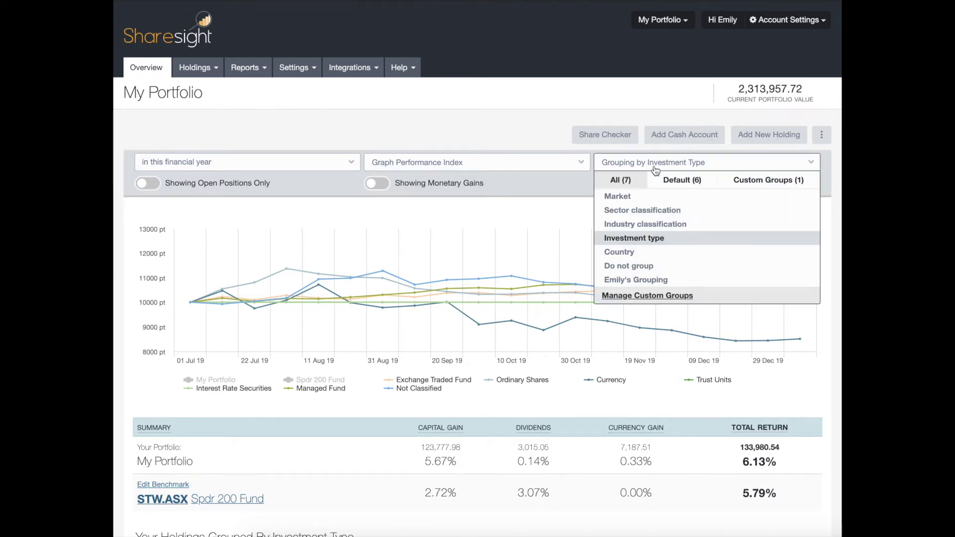
click(273, 162)
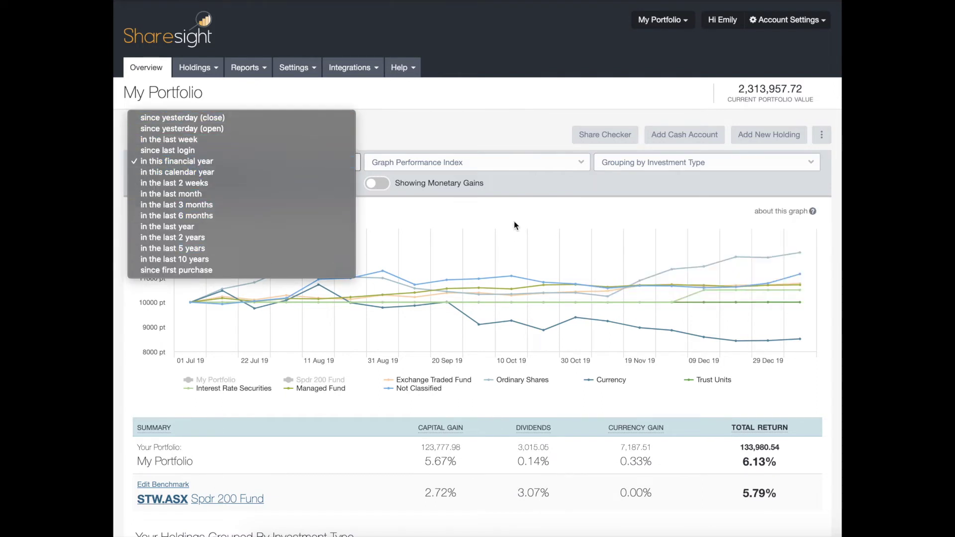
click(519, 199)
click(357, 169)
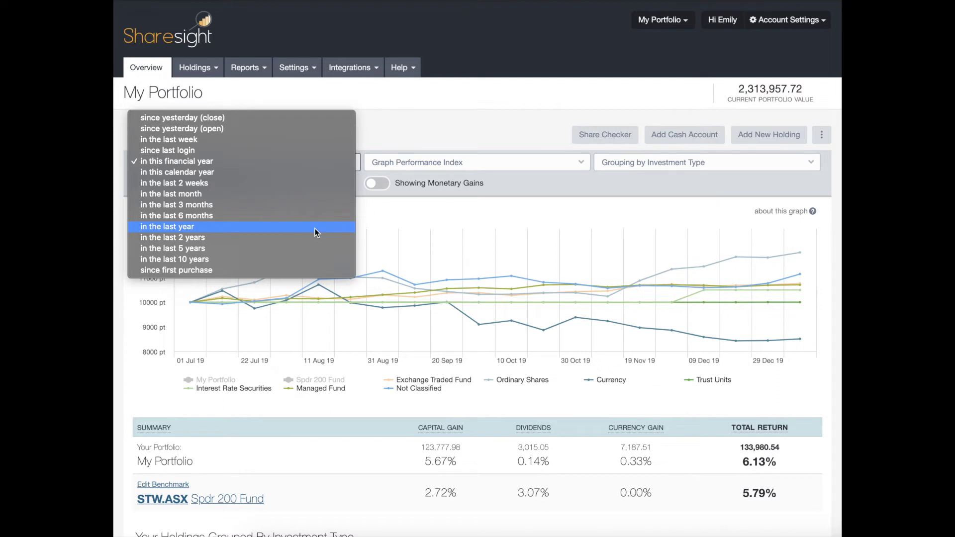
click(255, 101)
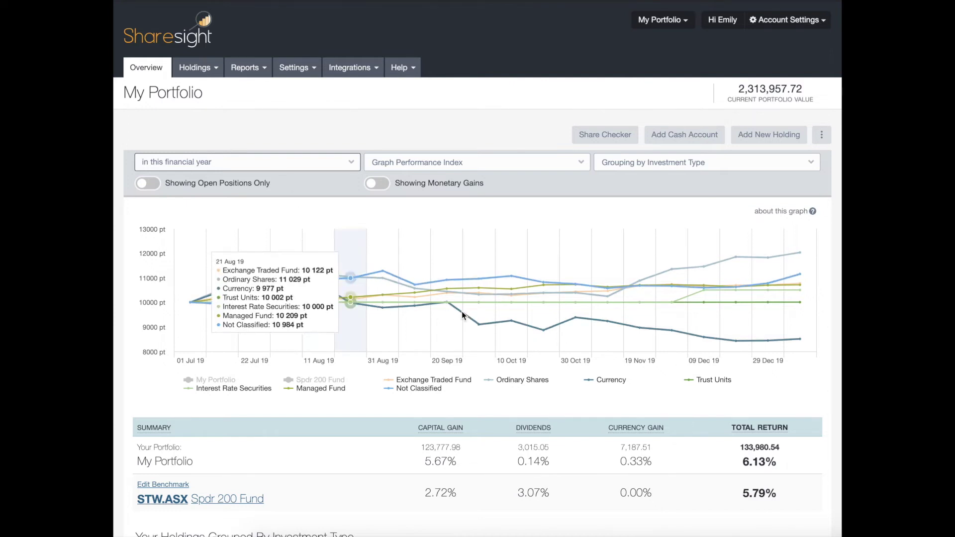
scroll(365, 423, down, 2)
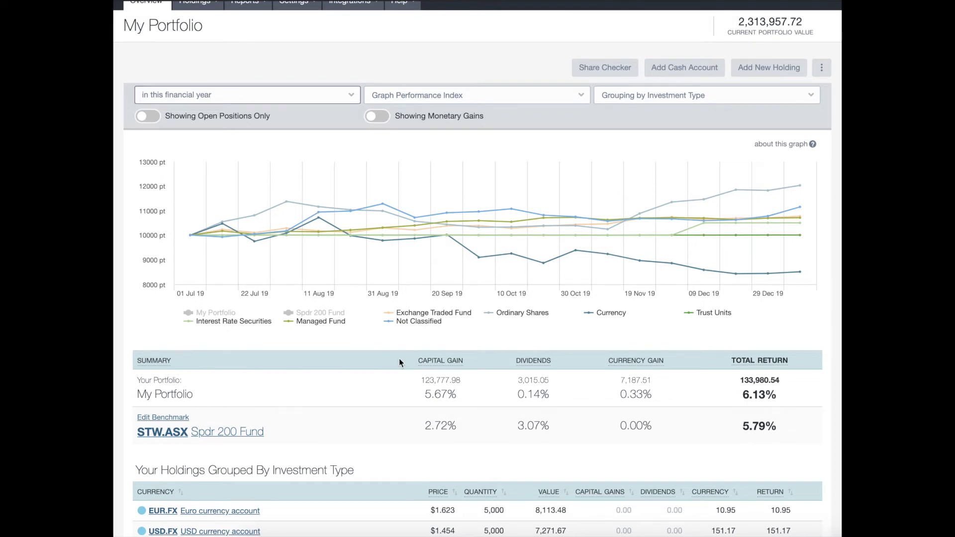
mouse_move(520, 358)
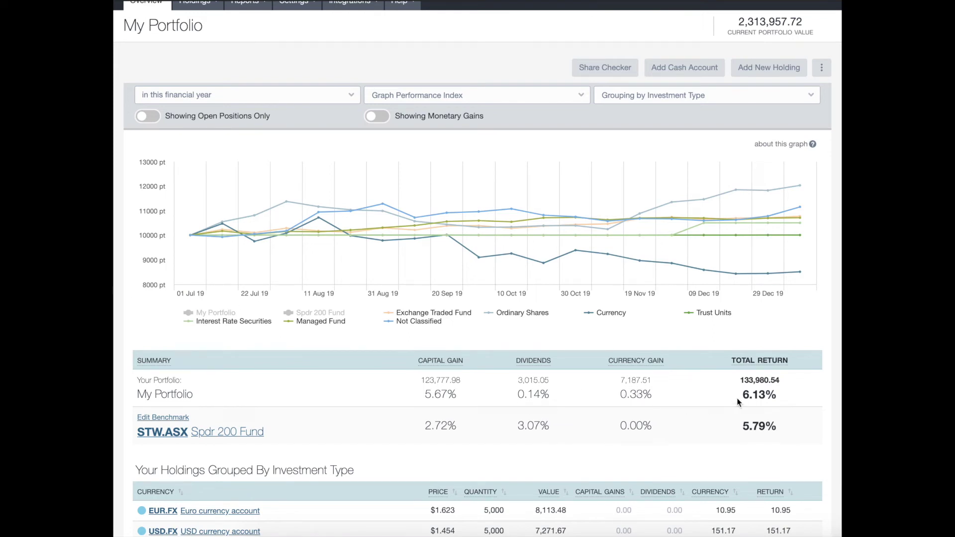
scroll(519, 374, down, 2)
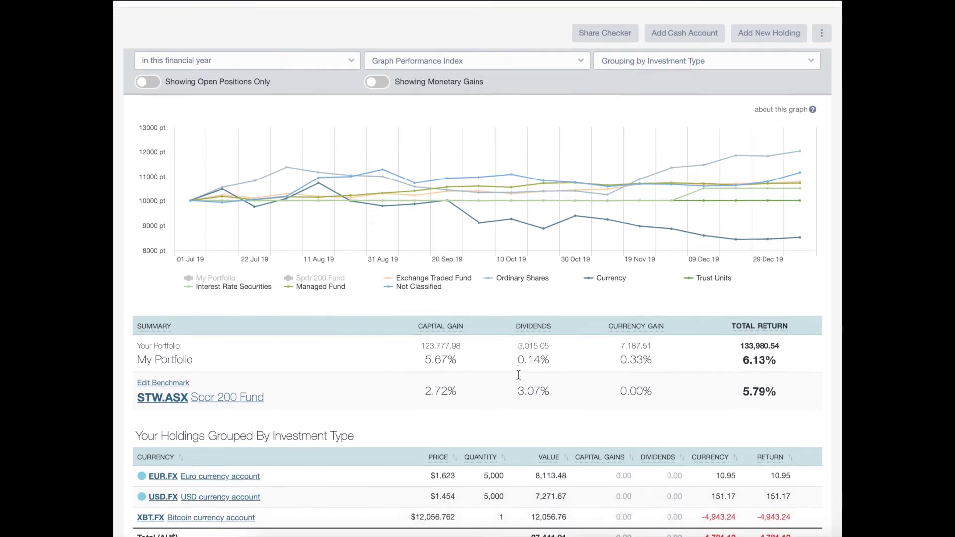
scroll(514, 377, down, 1)
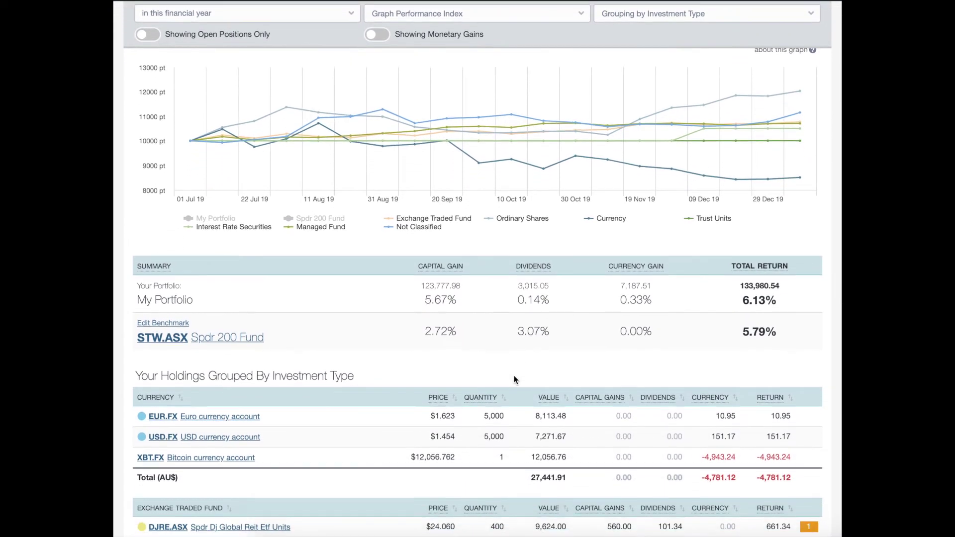
scroll(335, 375, down, 3)
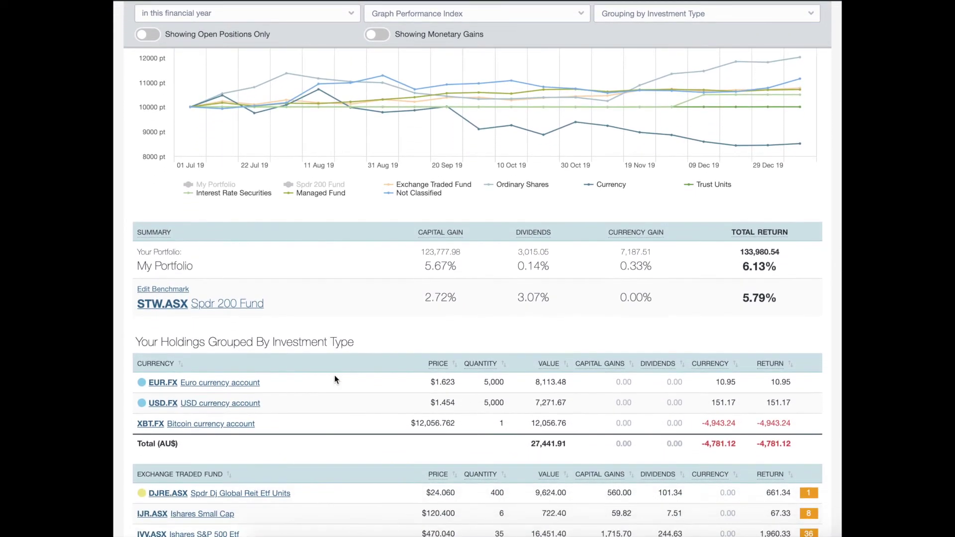
scroll(334, 375, down, 5)
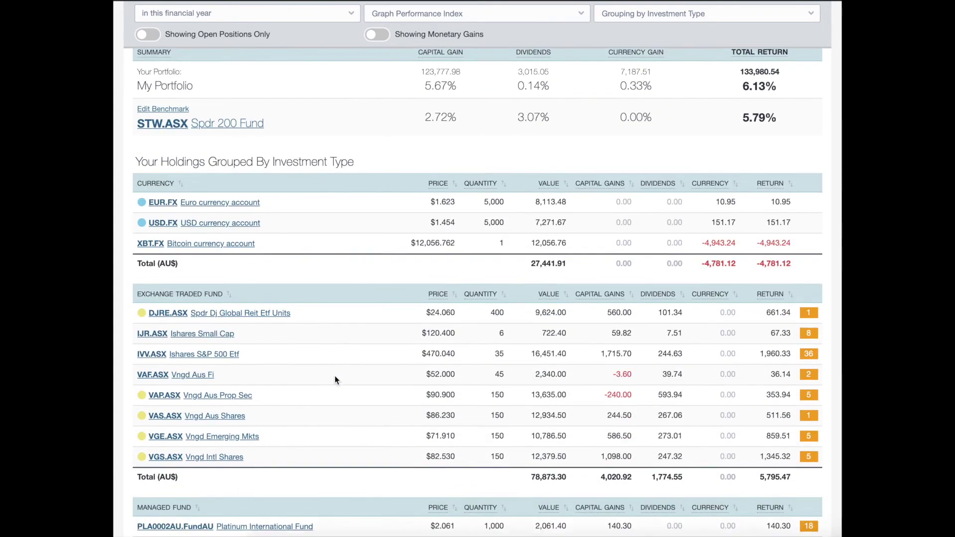
scroll(335, 377, down, 3)
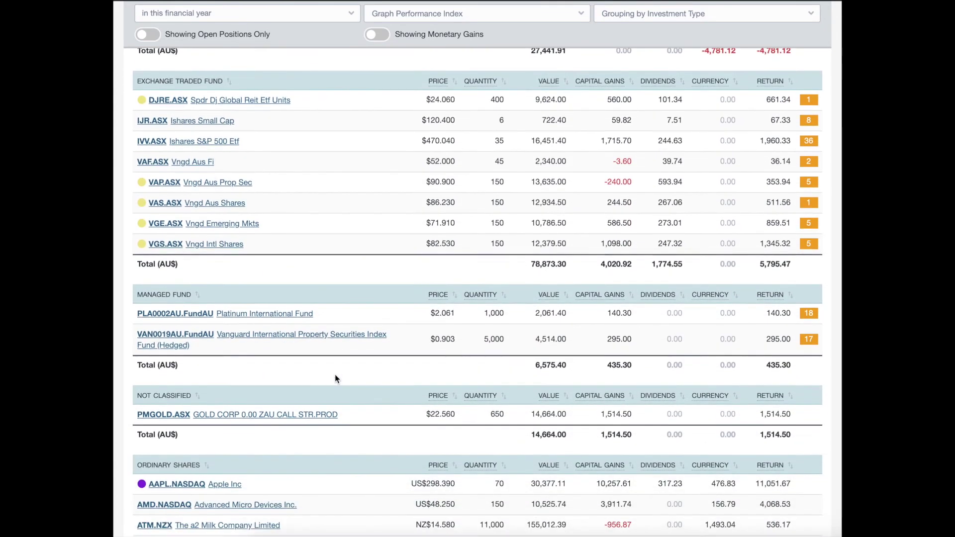
scroll(336, 378, down, 3)
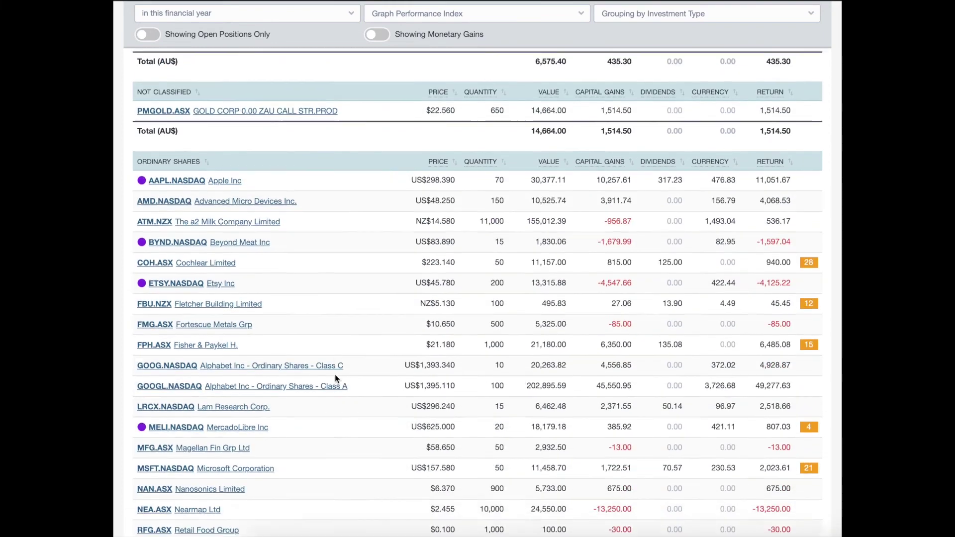
scroll(336, 375, up, 7)
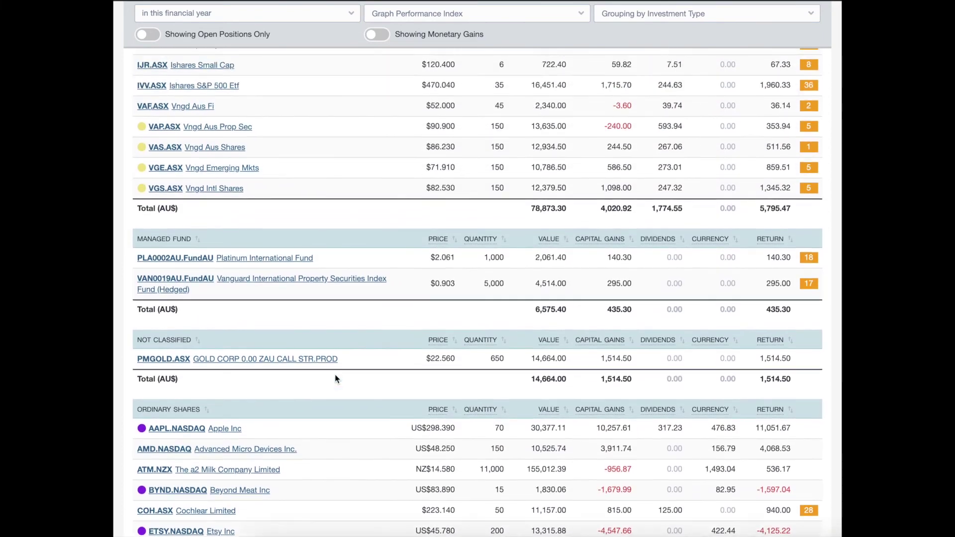
scroll(334, 378, up, 7)
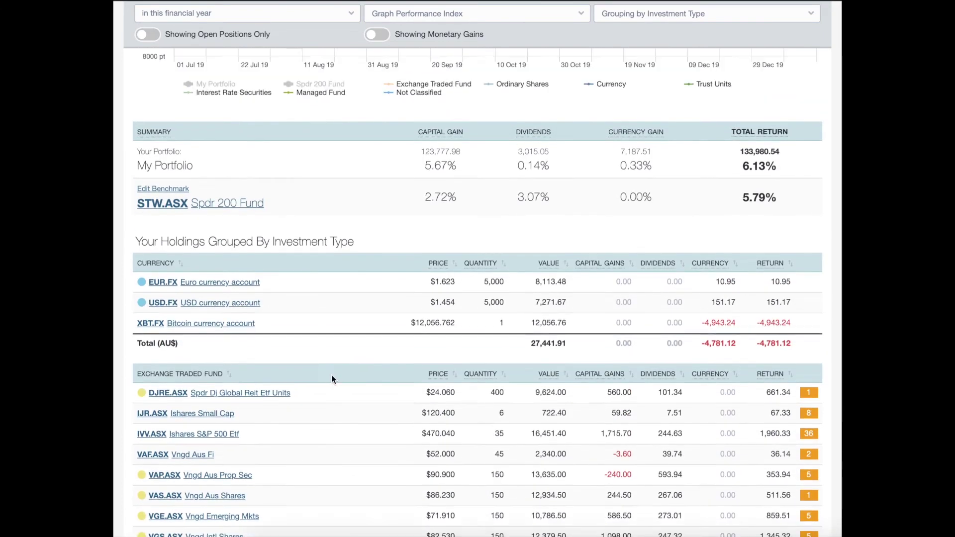
scroll(326, 402, up, 2)
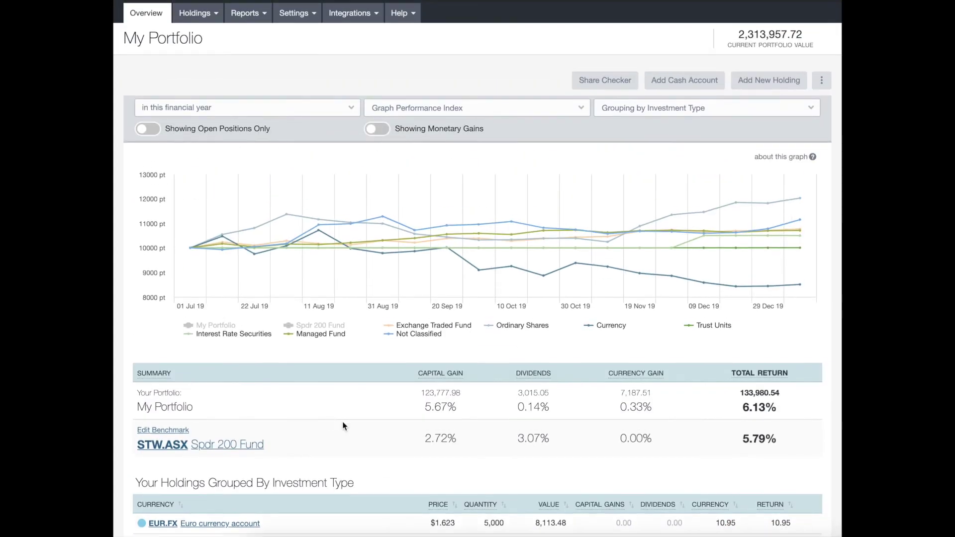
click(693, 102)
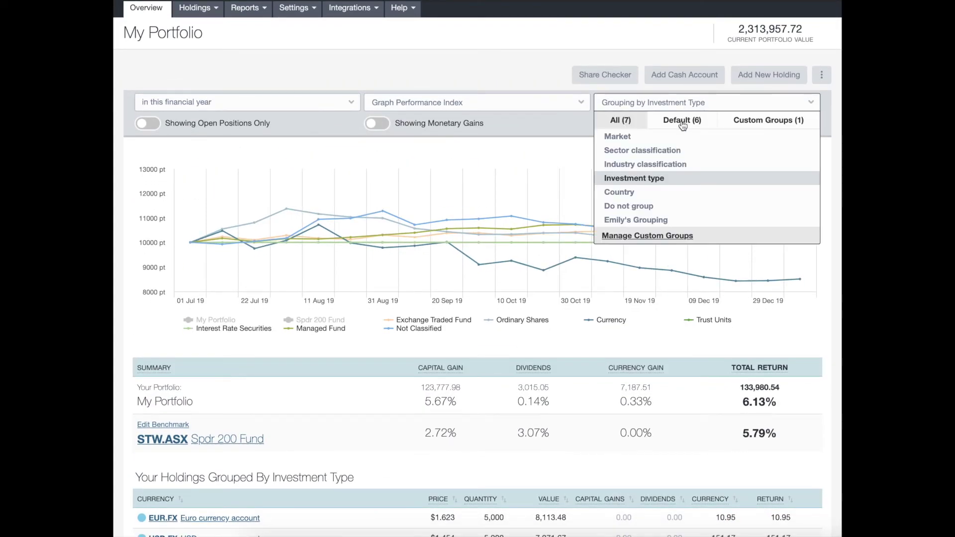
click(661, 209)
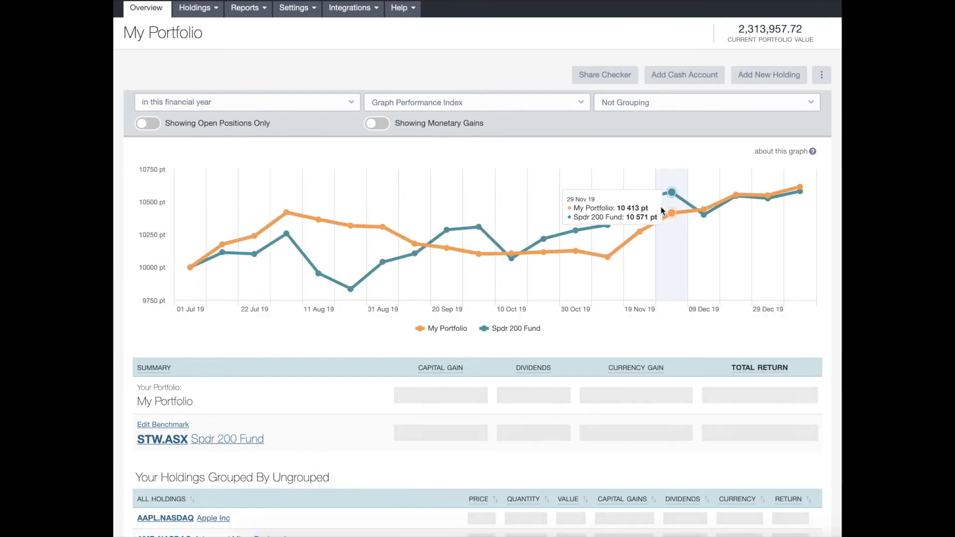
scroll(649, 212, down, 1)
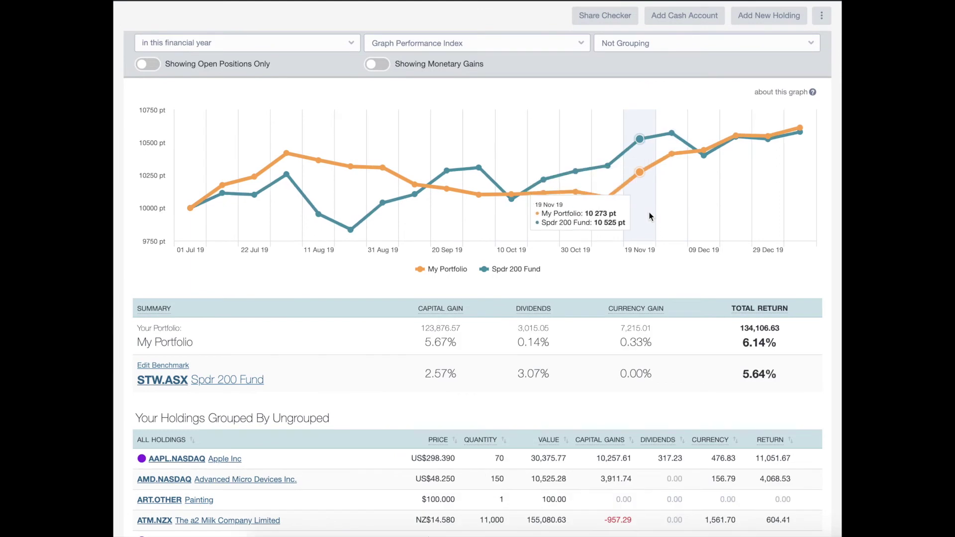
scroll(649, 212, down, 2)
scroll(649, 212, down, 1)
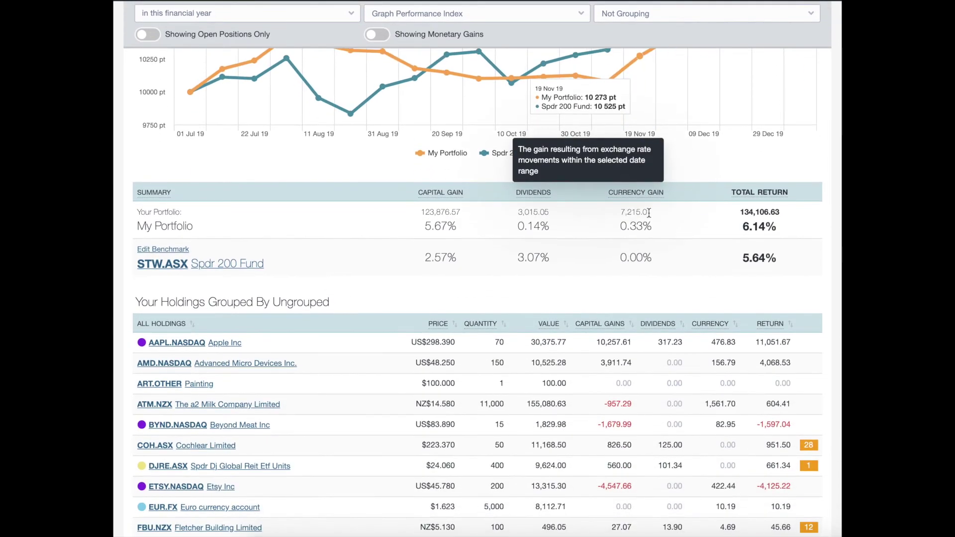
scroll(698, 279, down, 1)
scroll(690, 288, down, 1)
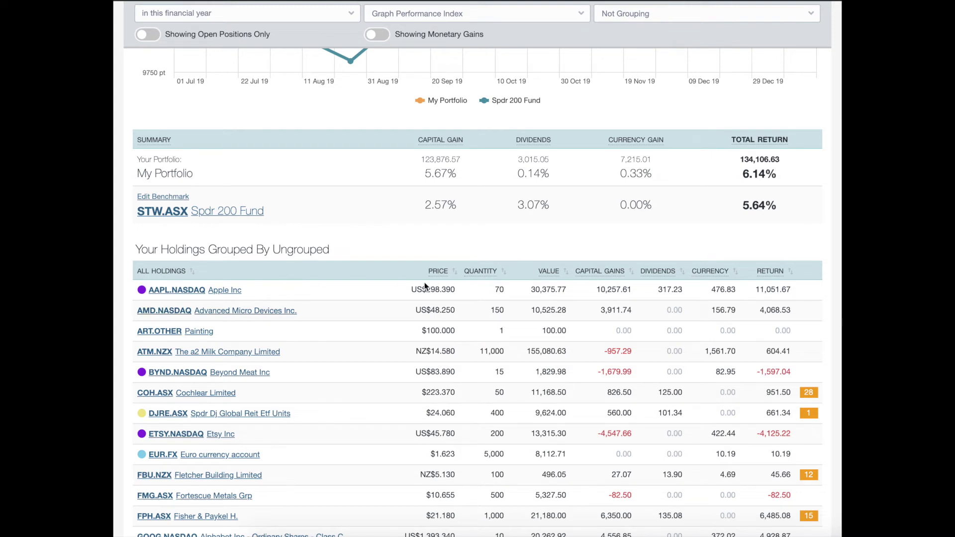
- Sort the ungrouped holdings by PRICE ascending, cheapest first, and scroll back up to the chart
click(455, 274)
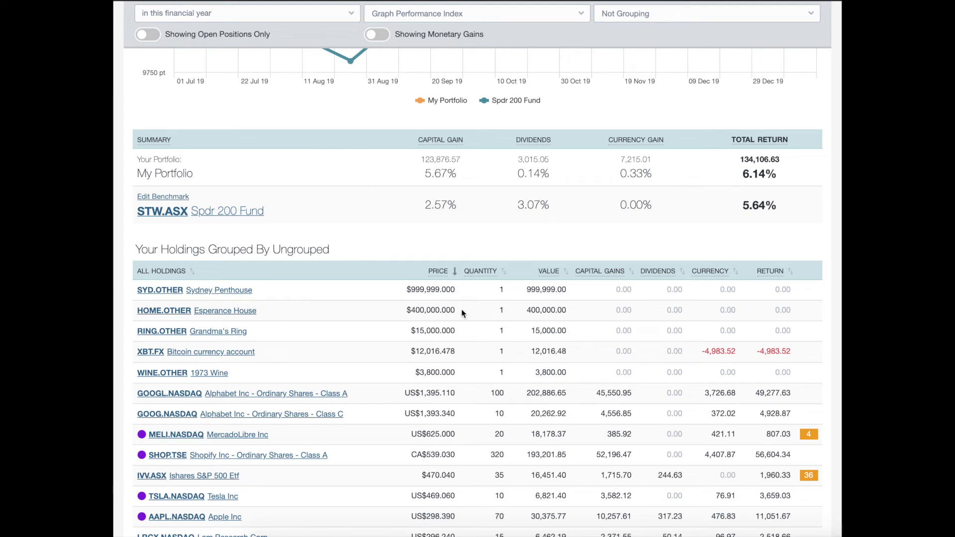
click(455, 273)
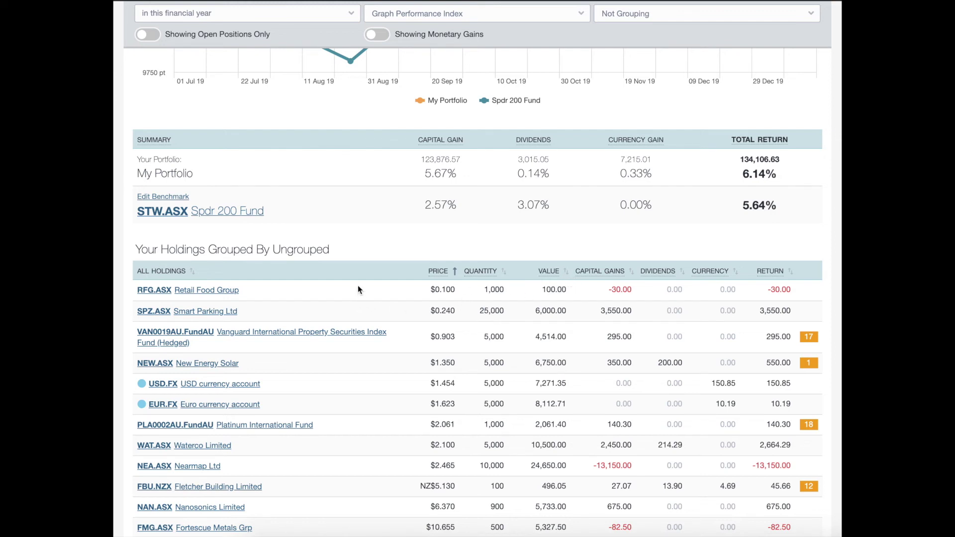
scroll(357, 291, up, 1)
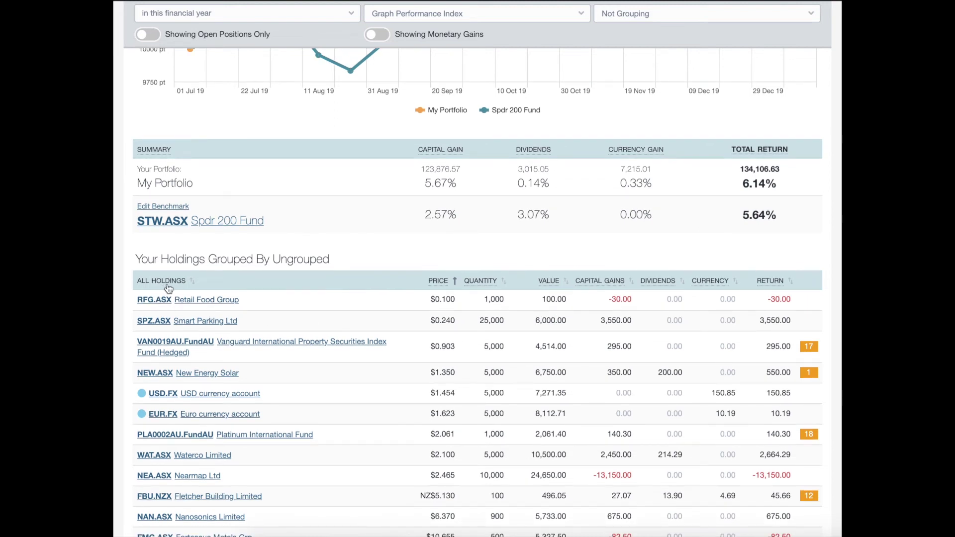
mouse_move(440, 283)
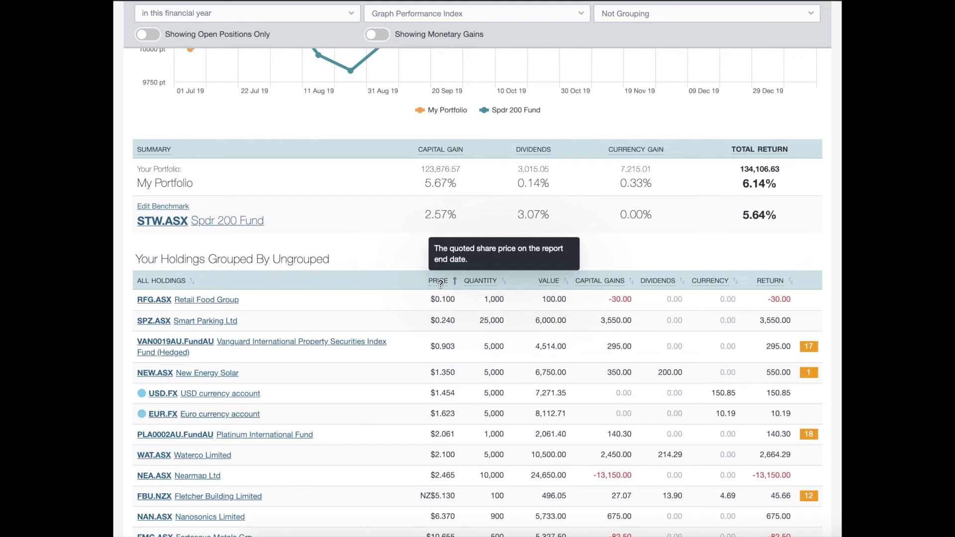
scroll(343, 282, up, 2)
scroll(343, 285, up, 2)
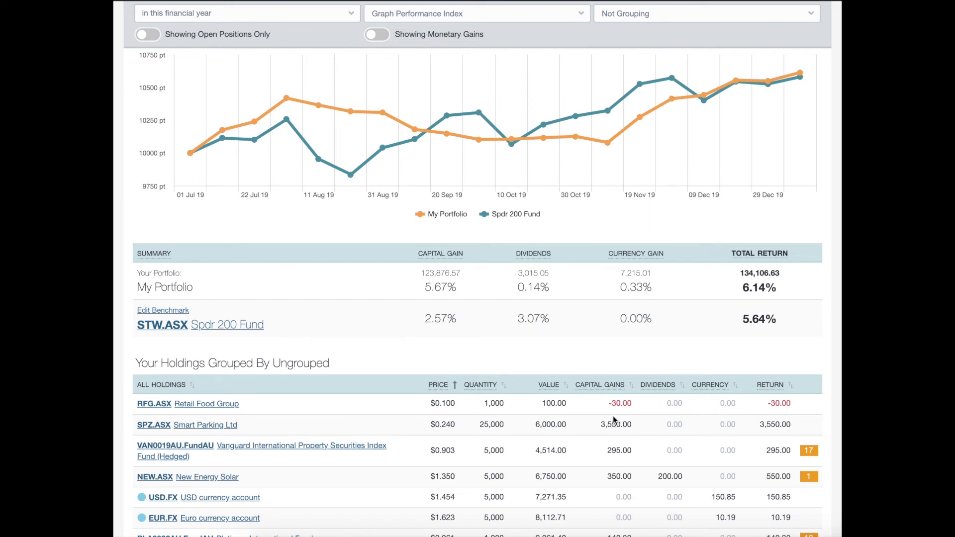
scroll(613, 416, down, 1)
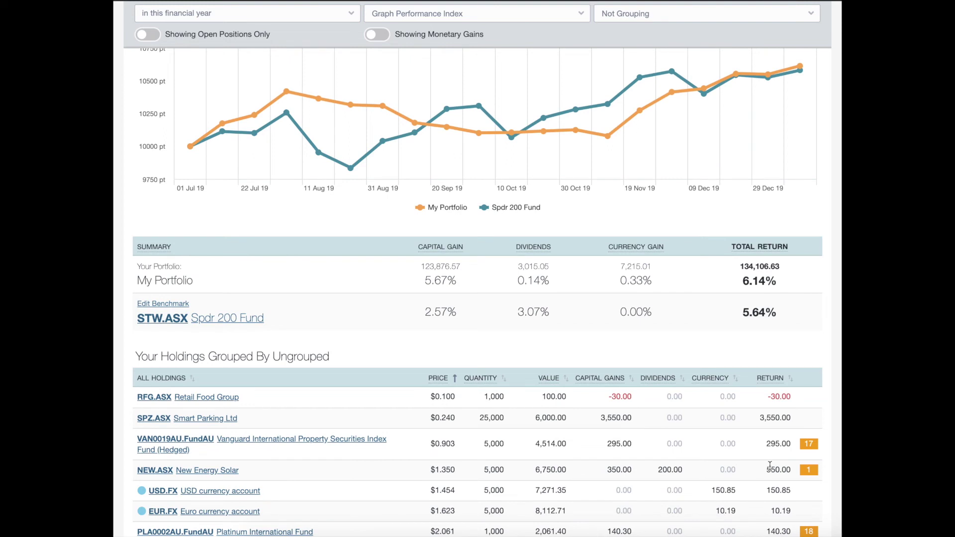
scroll(770, 464, up, 3)
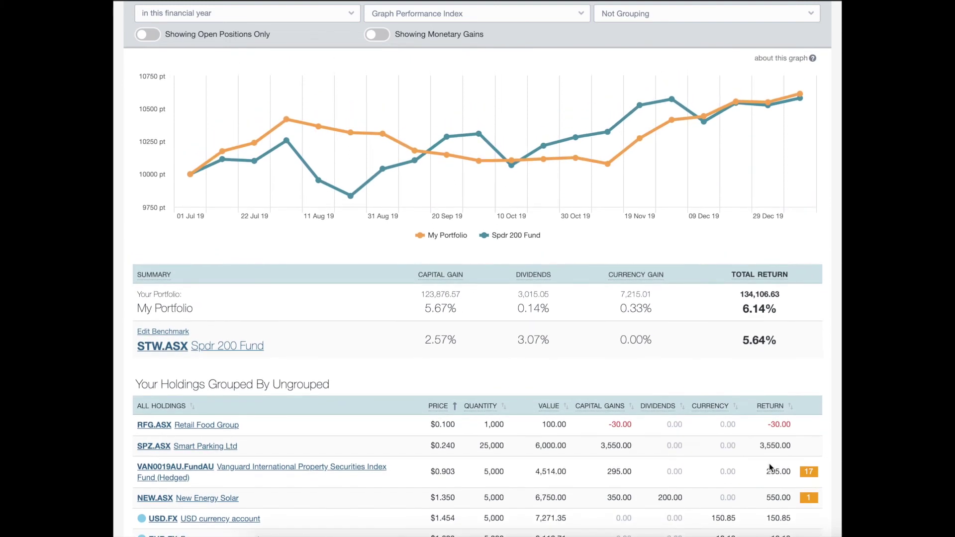
scroll(682, 470, up, 1)
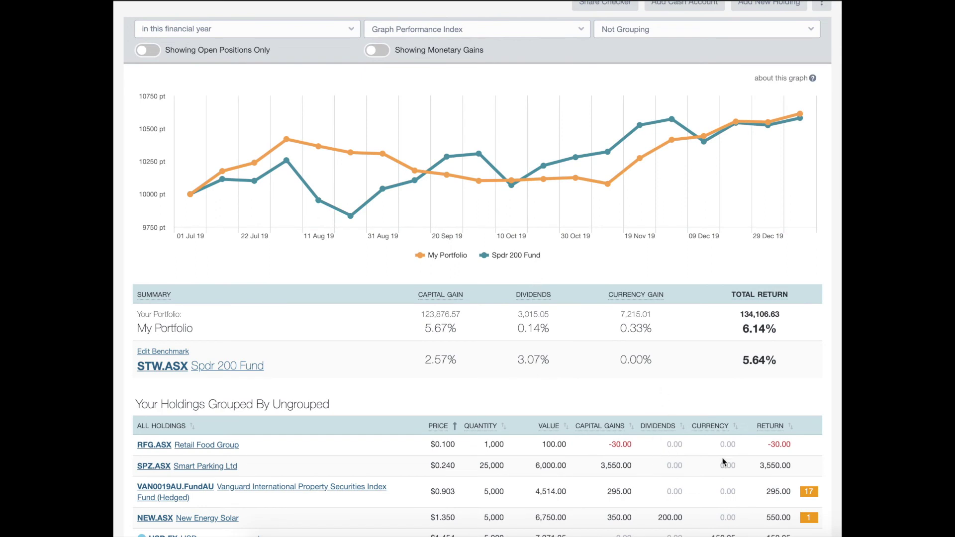
scroll(382, 57, up, 1)
scroll(383, 58, down, 1)
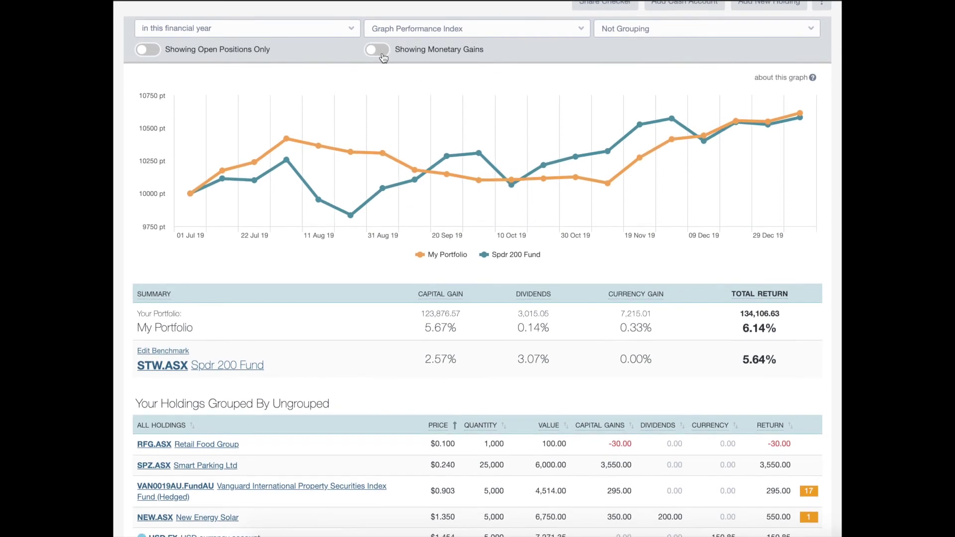
- Switch to Percentage Gains and sort holdings by QUANTITY ascending, starting with Painting and Esperance House
click(382, 54)
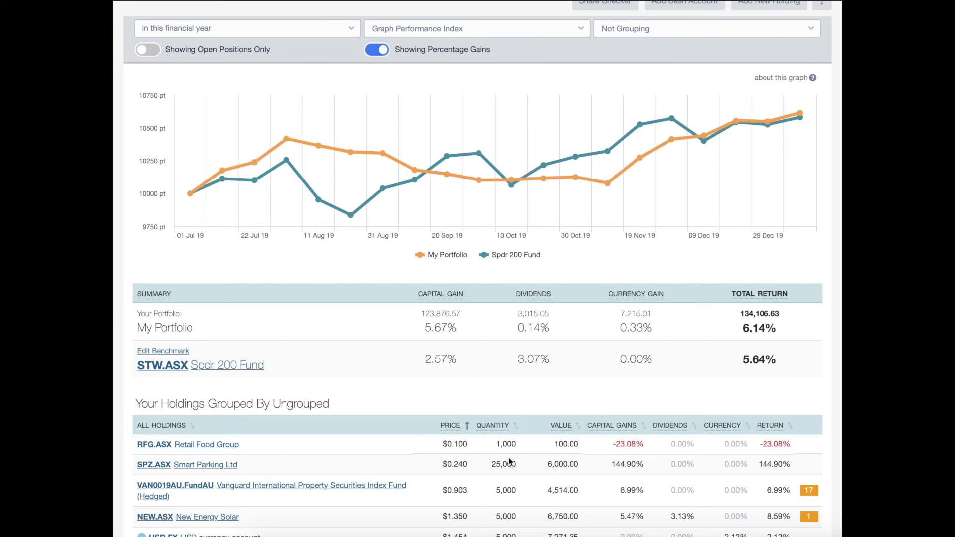
scroll(541, 490, down, 1)
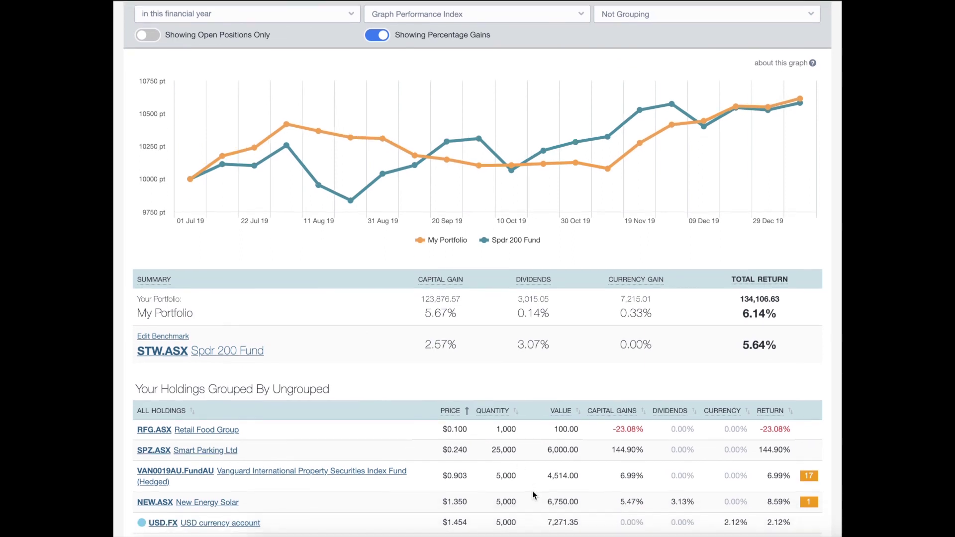
click(517, 412)
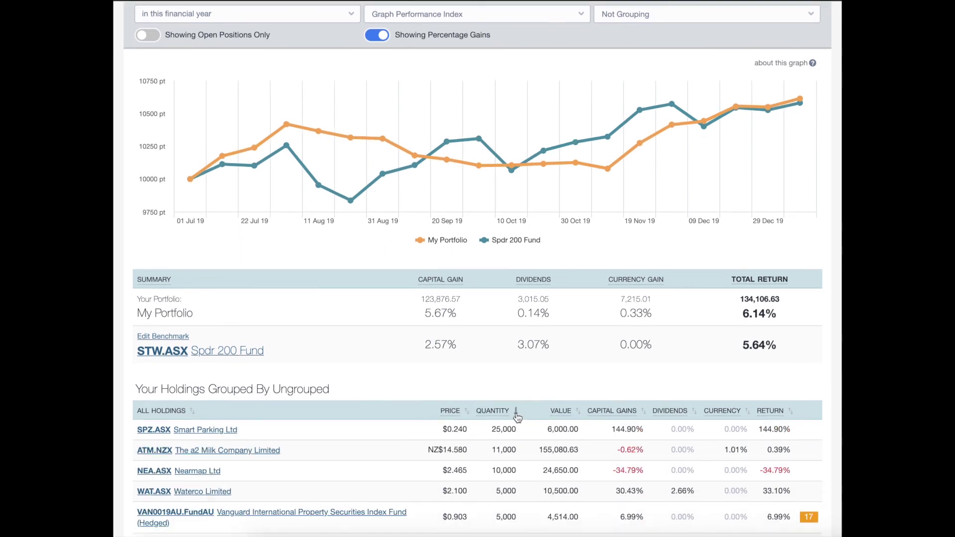
click(517, 411)
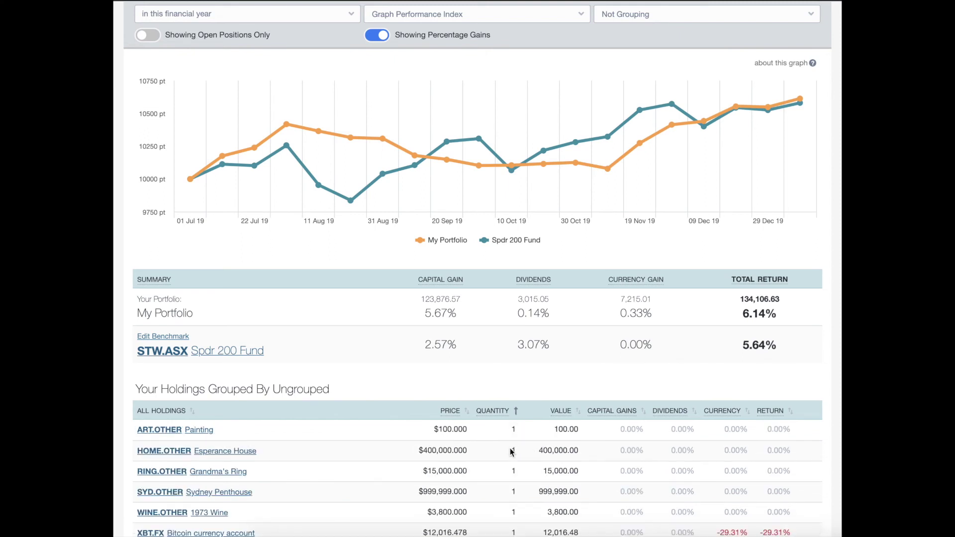
scroll(402, 371, up, 1)
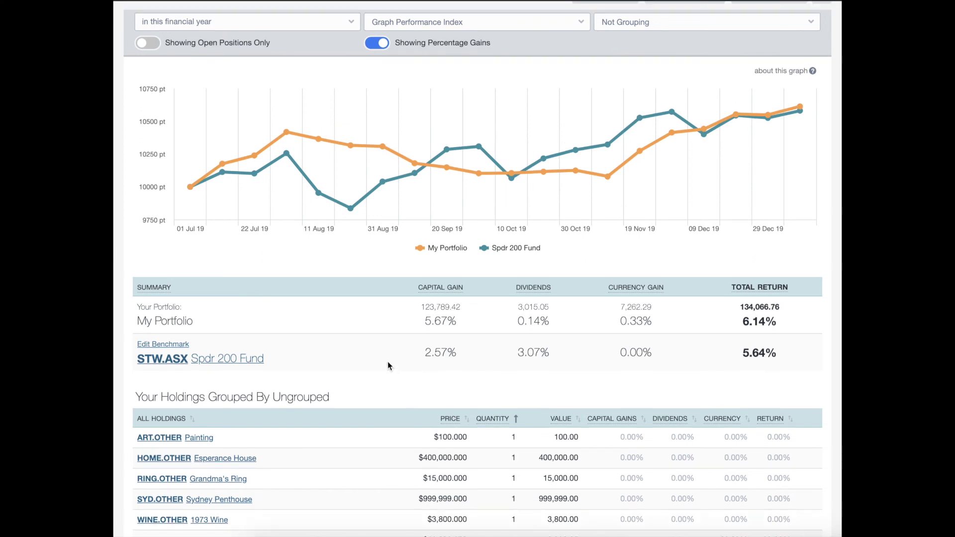
- Show open and closed positions, then scroll to see zero-unit Bond and Tableau Software rows
click(153, 46)
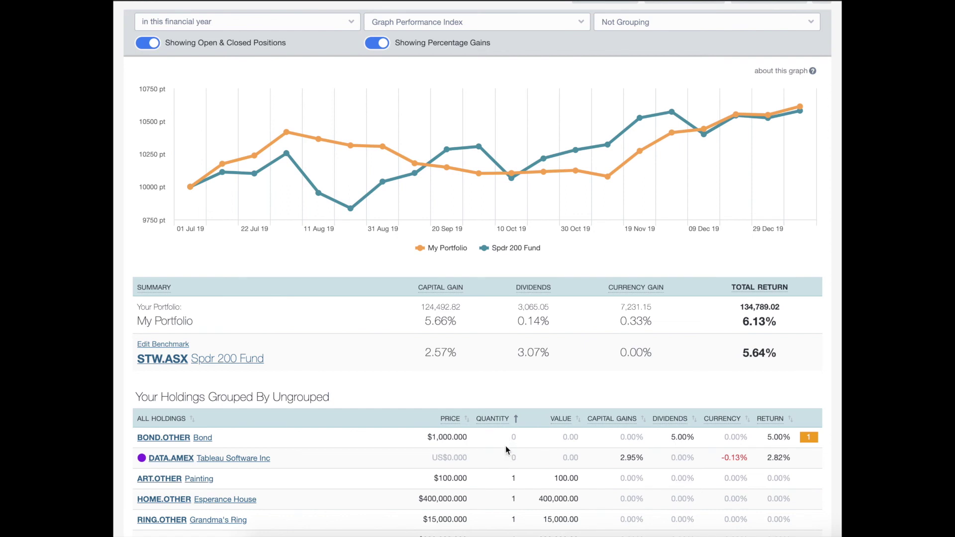
scroll(506, 446, down, 3)
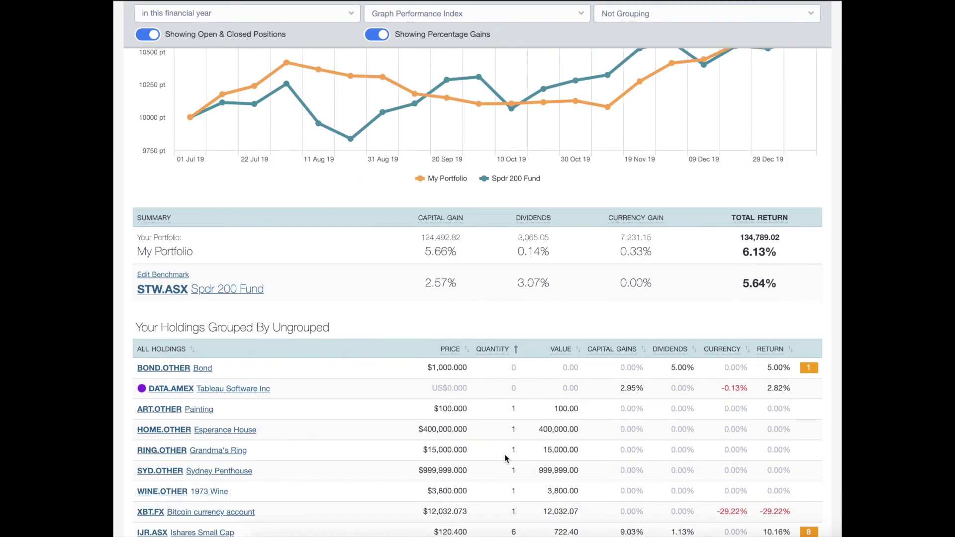
scroll(505, 453, down, 1)
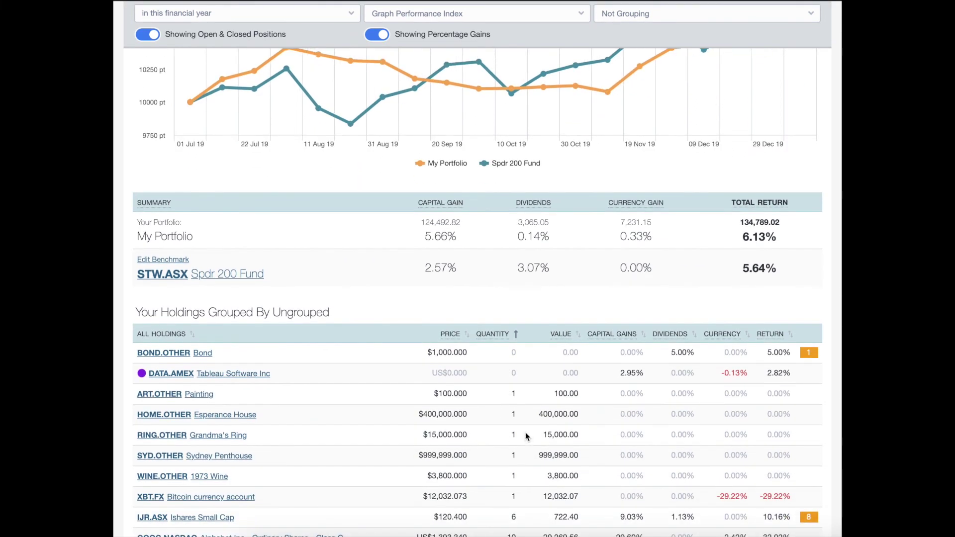
scroll(179, 373, down, 3)
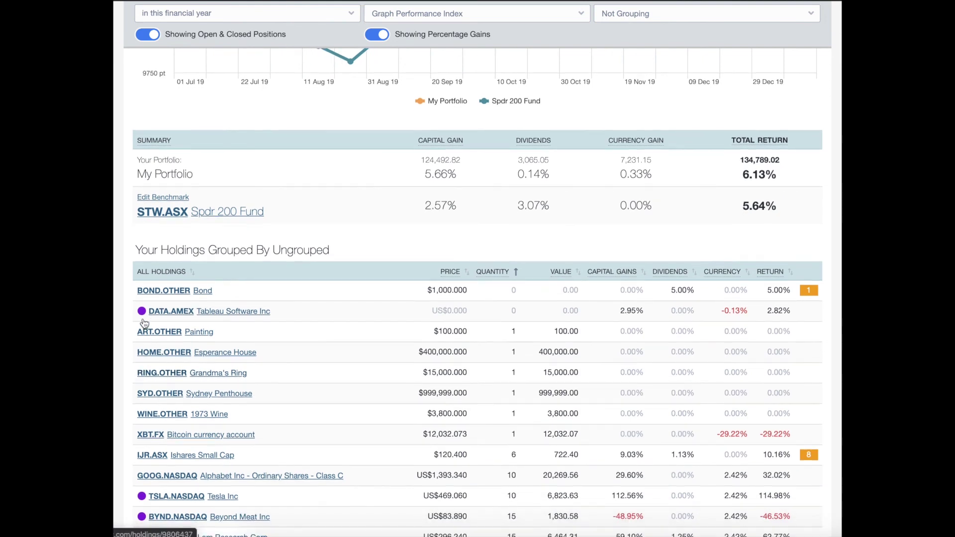
scroll(144, 323, down, 3)
scroll(143, 317, down, 5)
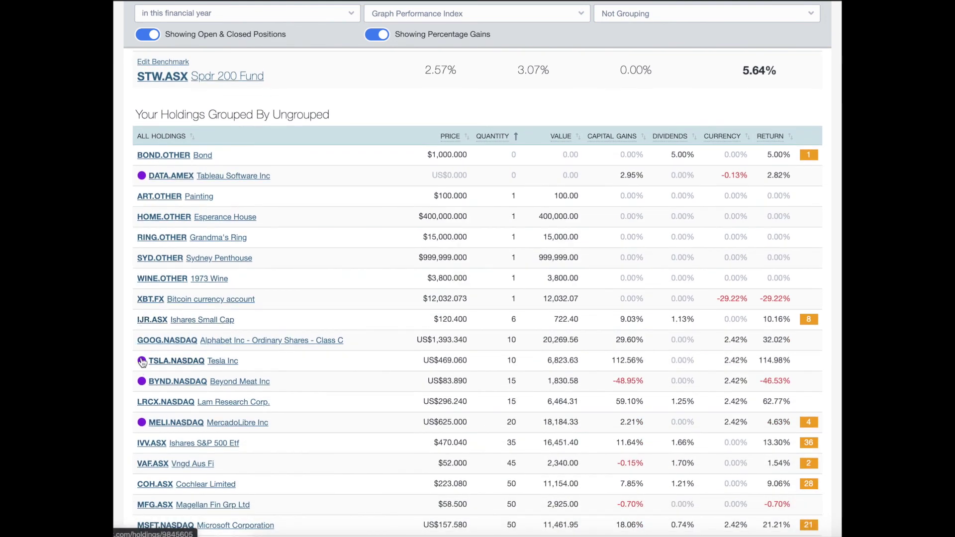
mouse_move(142, 362)
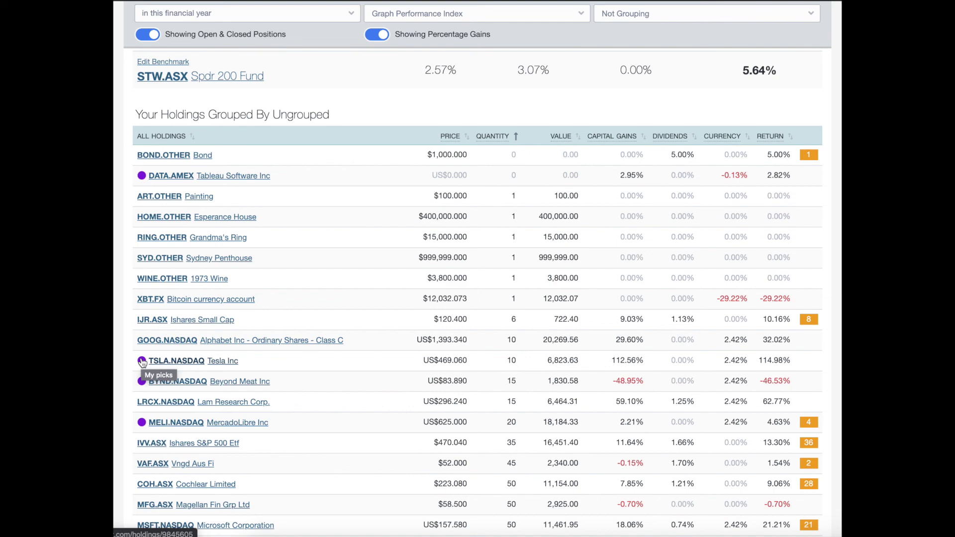
scroll(412, 366, down, 3)
scroll(412, 366, down, 5)
scroll(412, 368, down, 7)
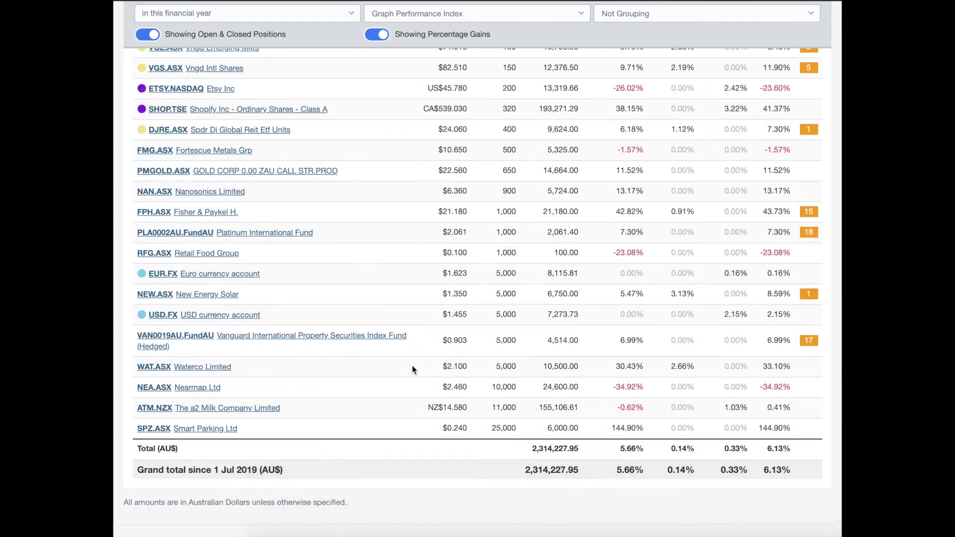
scroll(412, 369, down, 1)
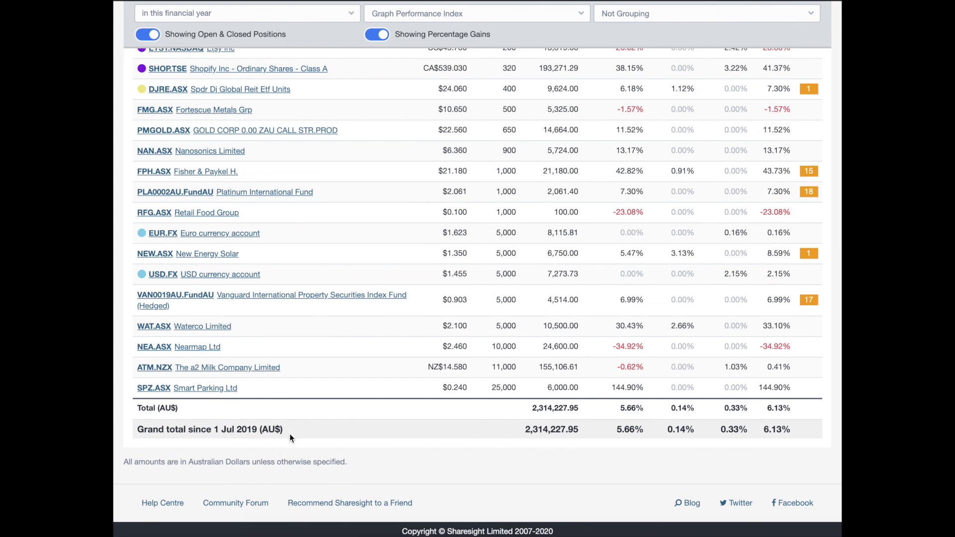
scroll(556, 452, up, 6)
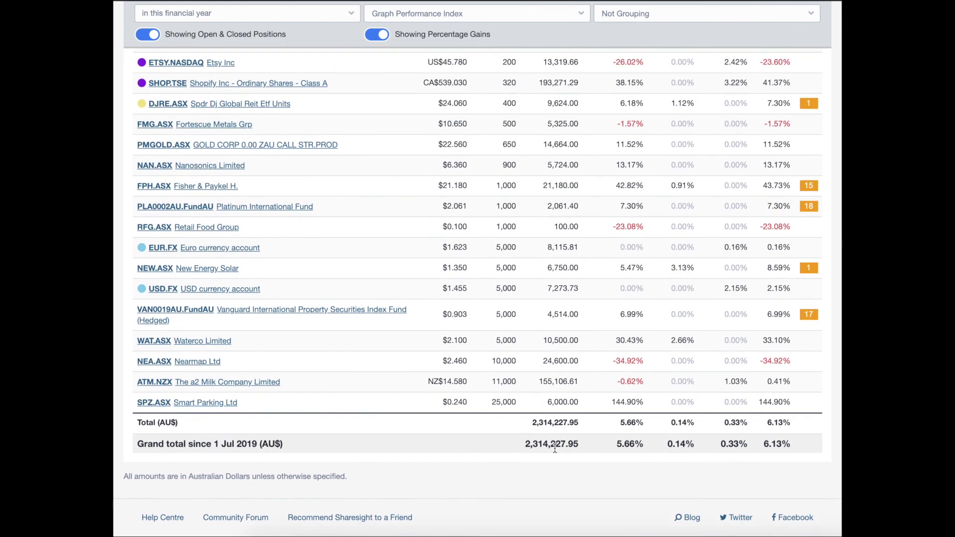
scroll(551, 449, up, 6)
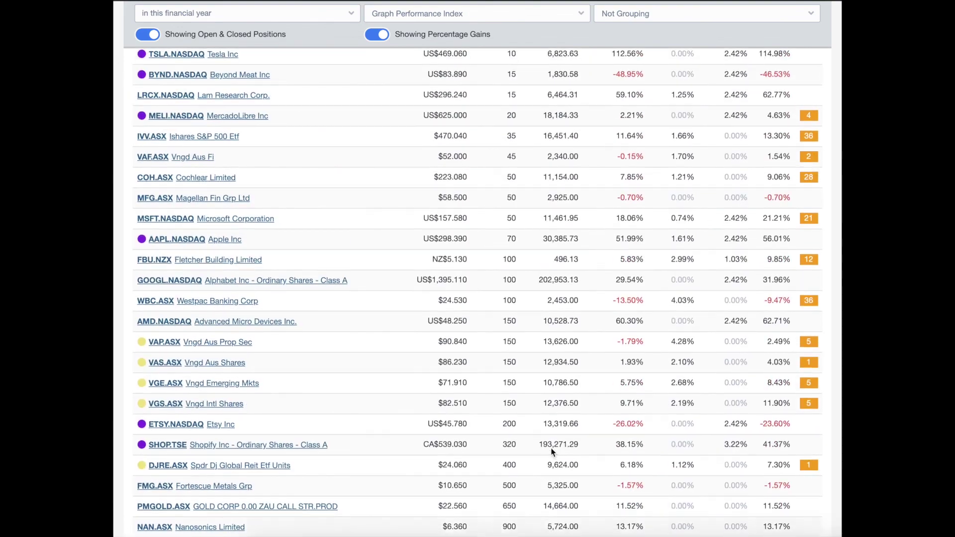